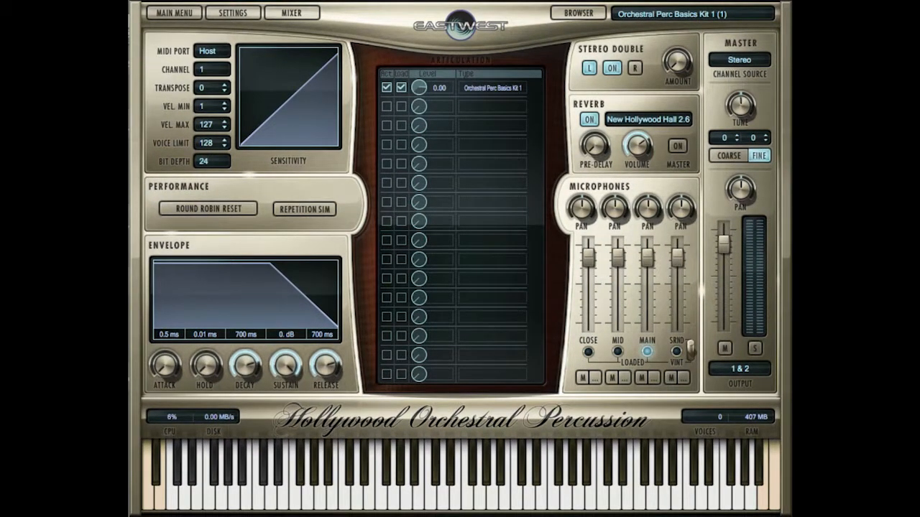
Browse the Combo Kits, Cymbals, Drums, Metals and Wood folders of the EW Hollywood Orchestral Percussion library.
{"action": "left_click", "coordinate": [575, 13]}
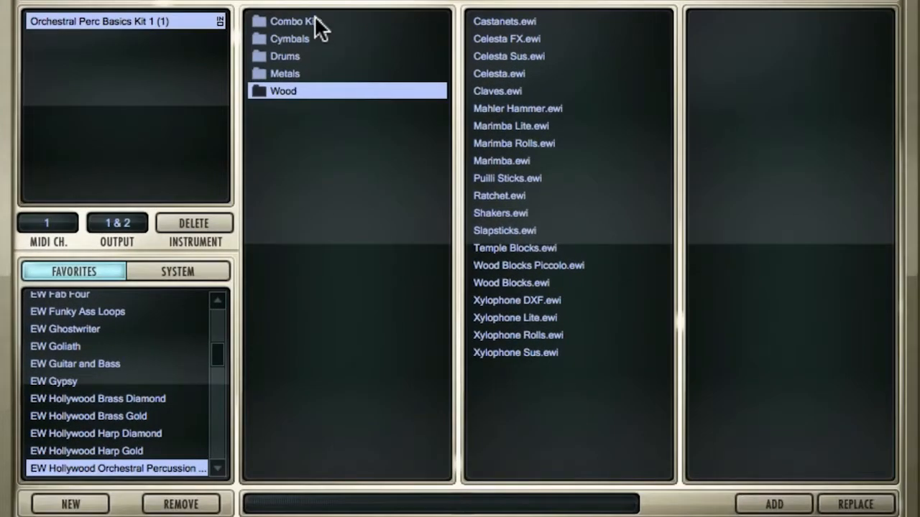
{"action": "left_click", "coordinate": [319, 23]}
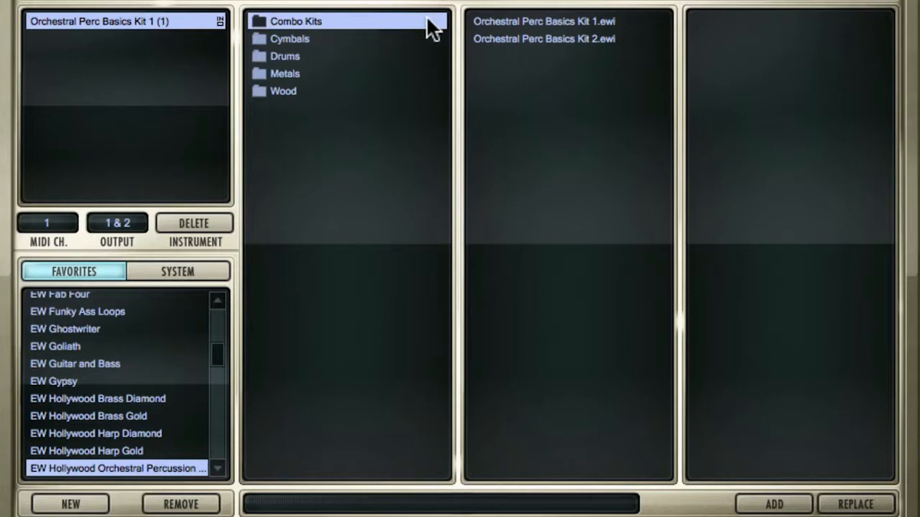
{"action": "left_click", "coordinate": [298, 38]}
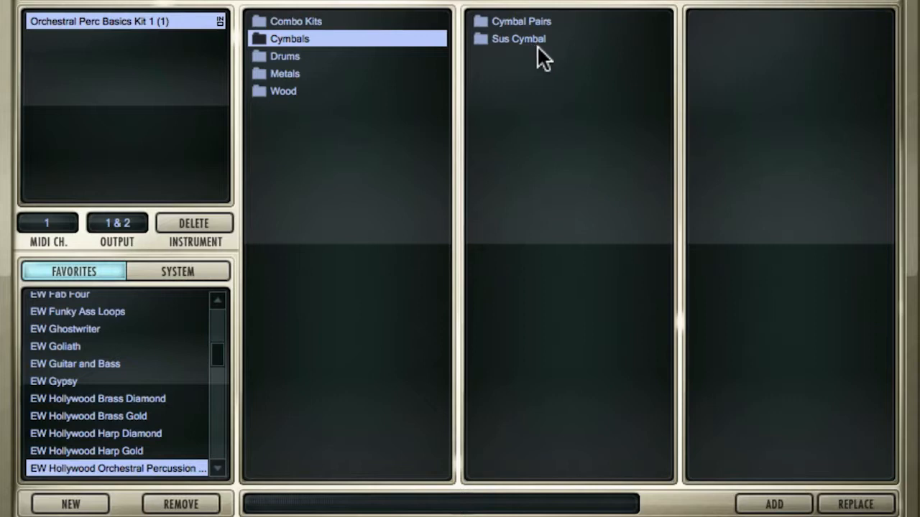
{"action": "left_click", "coordinate": [297, 56]}
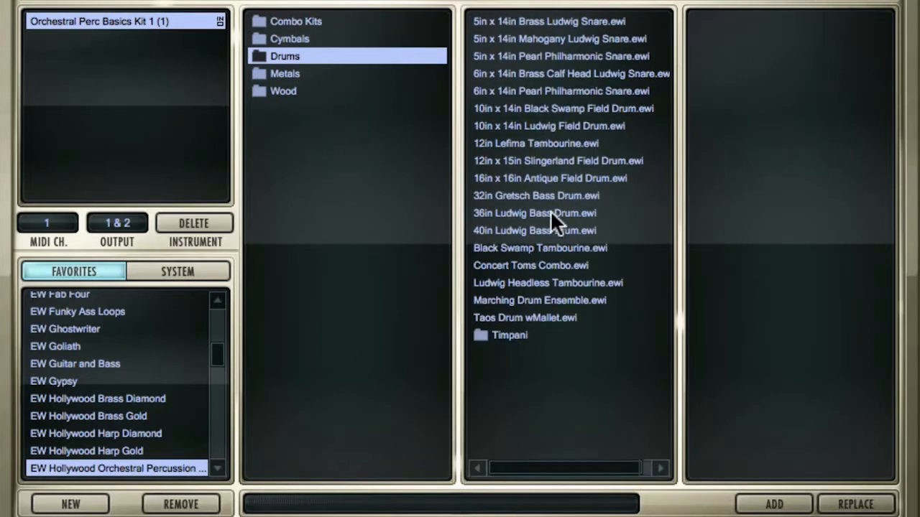
{"action": "left_click", "coordinate": [290, 74]}
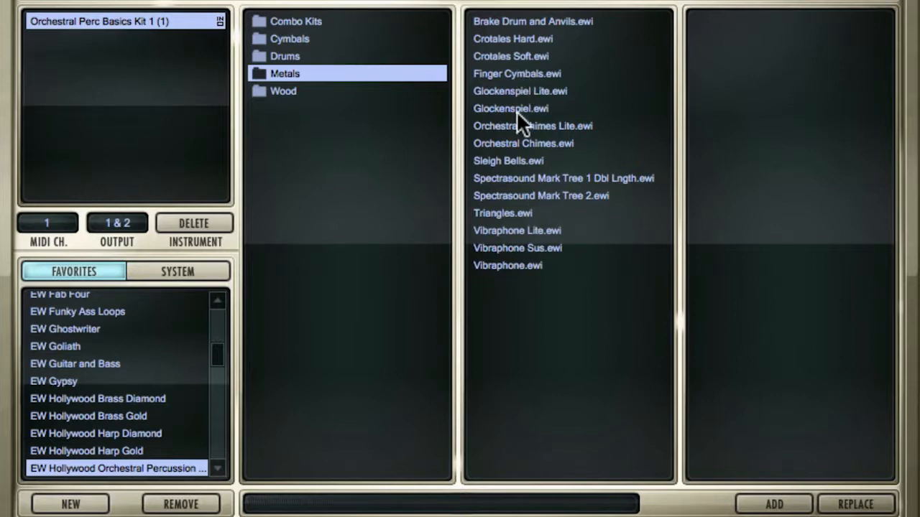
{"action": "left_click", "coordinate": [280, 93]}
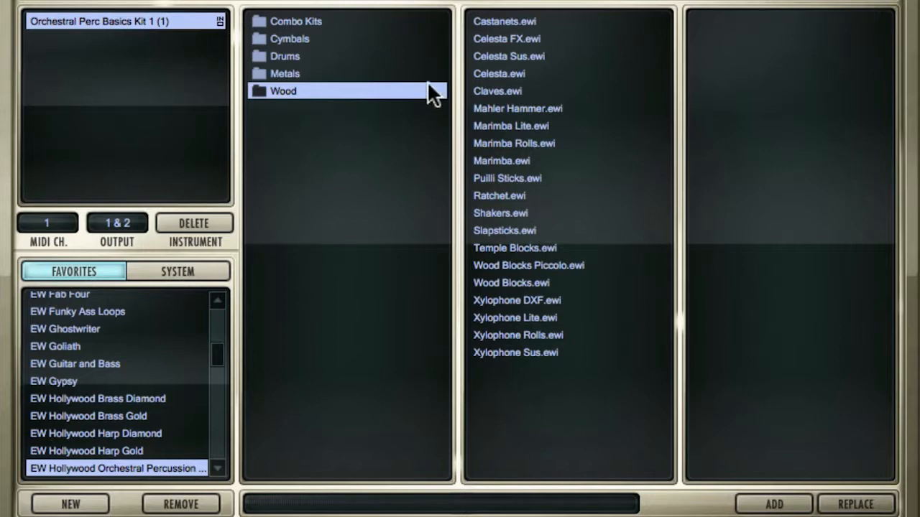
{"action": "left_click", "coordinate": [325, 20]}
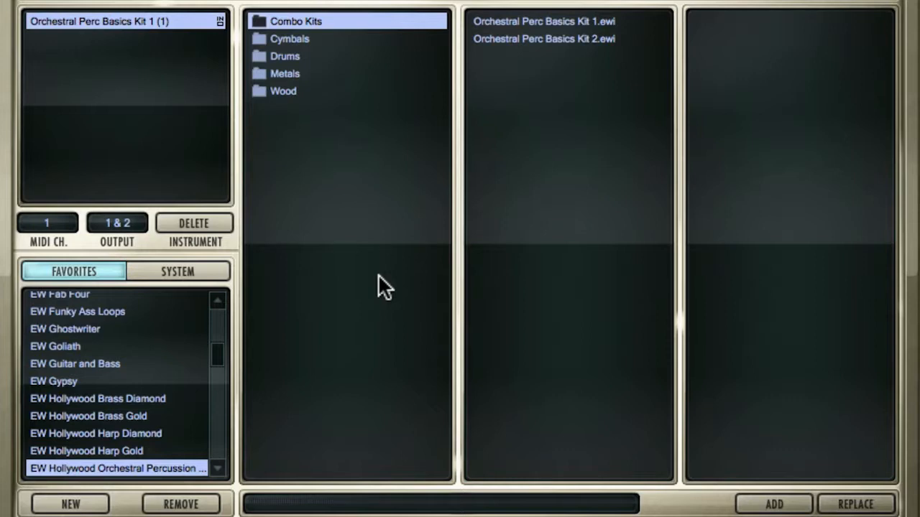
View the patches in the Timpani subfolder of the Drums category and return to the player view.
{"action": "left_click", "coordinate": [296, 57]}
{"action": "left_click", "coordinate": [291, 36]}
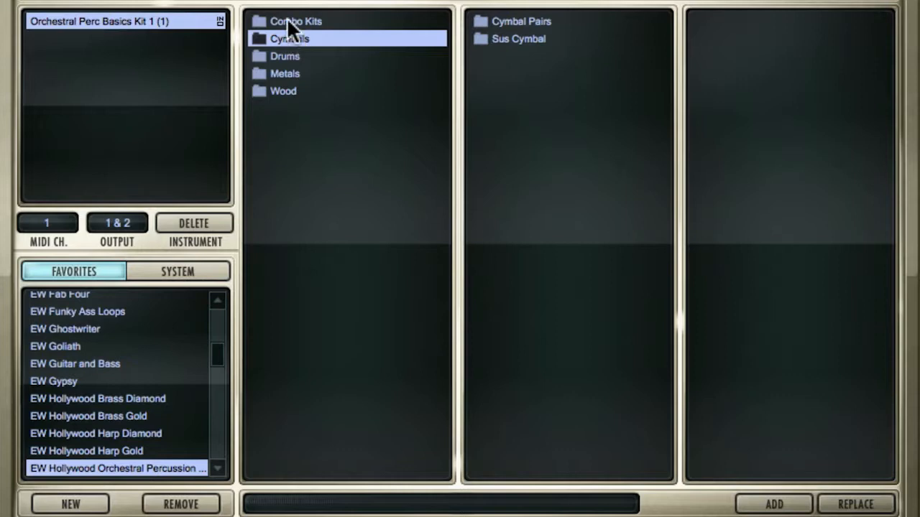
{"action": "left_click", "coordinate": [288, 20]}
{"action": "left_click", "coordinate": [295, 56]}
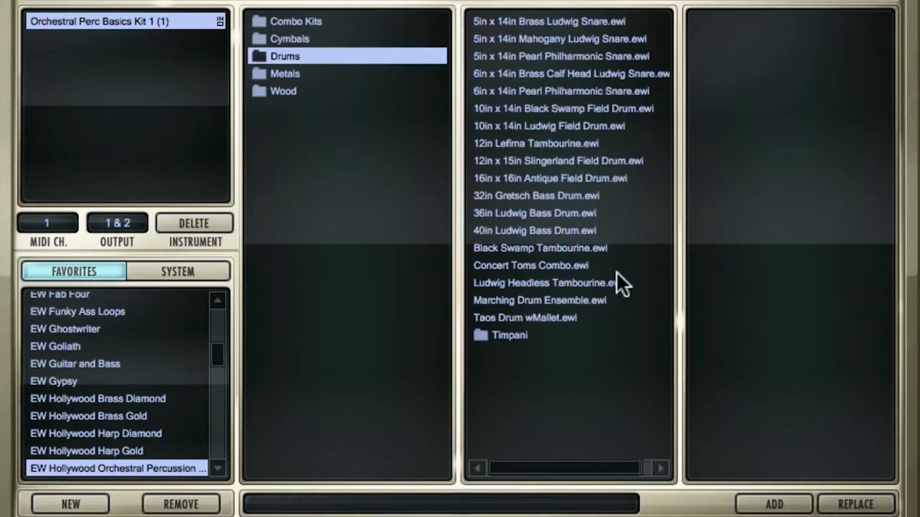
{"action": "left_click", "coordinate": [545, 338]}
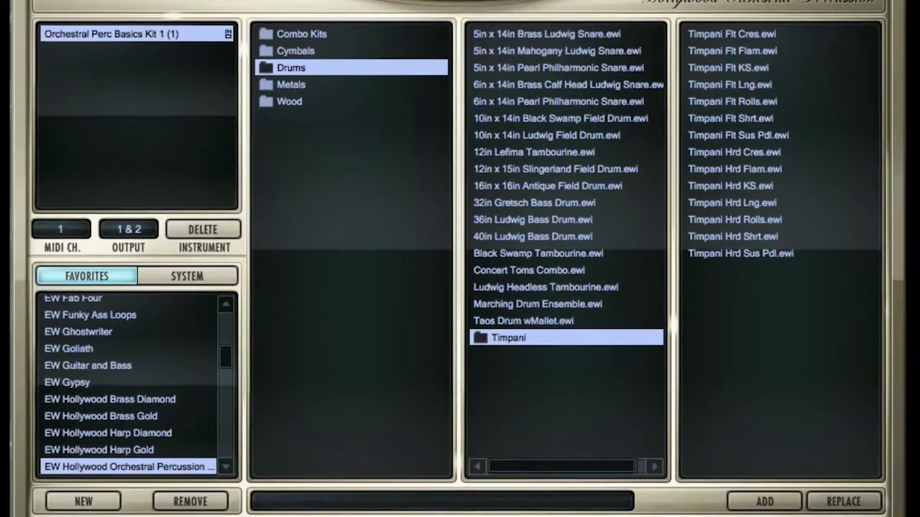
{"action": "left_click", "coordinate": [597, 13]}
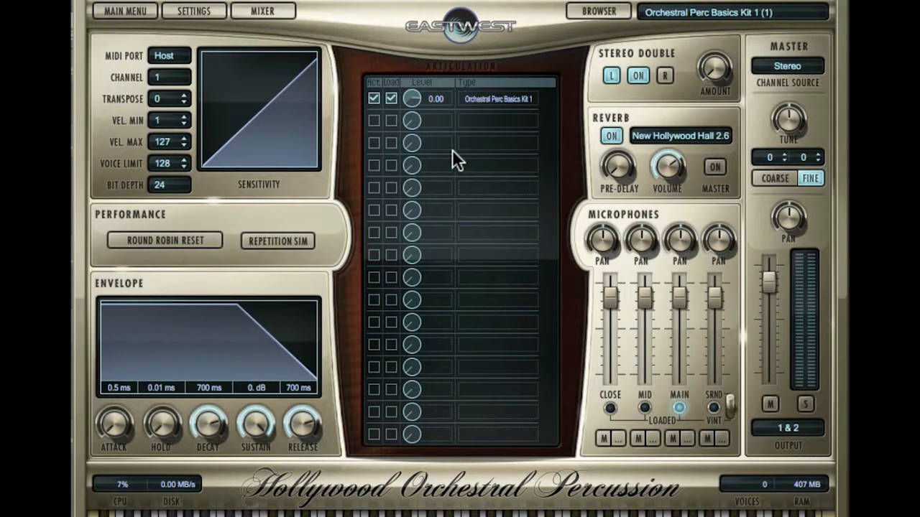
Inspect the effects rack of the Orchestral Perc Basics Kit 1 mixer channel, including the Ohmicide editor, and return to the player.
{"action": "left_click", "coordinate": [262, 12]}
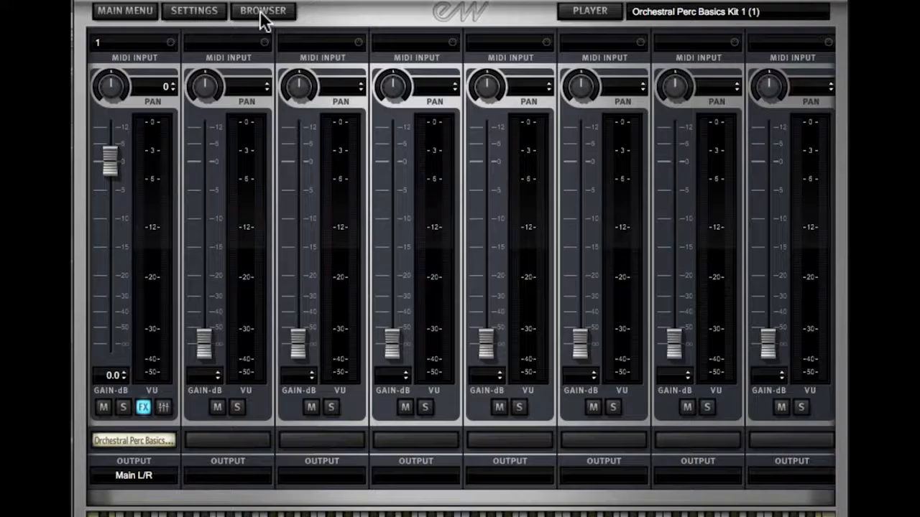
{"action": "left_click", "coordinate": [142, 407]}
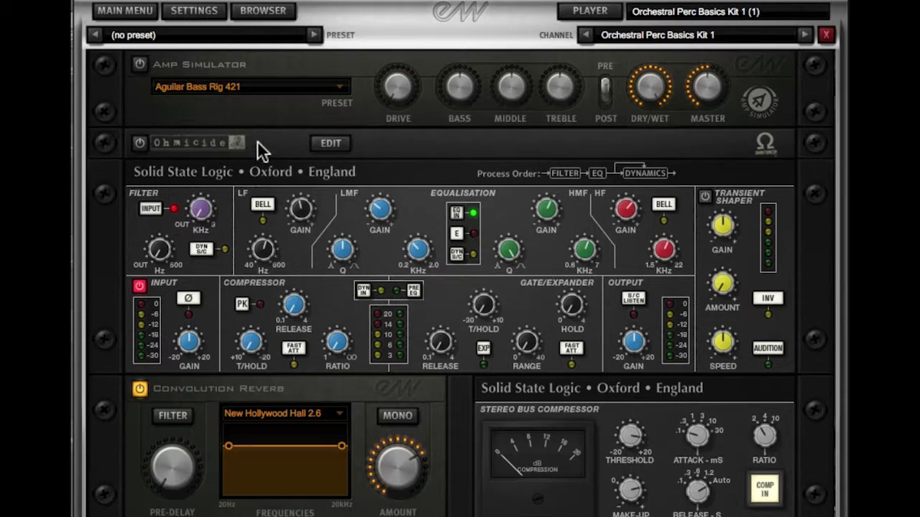
{"action": "left_click", "coordinate": [322, 141]}
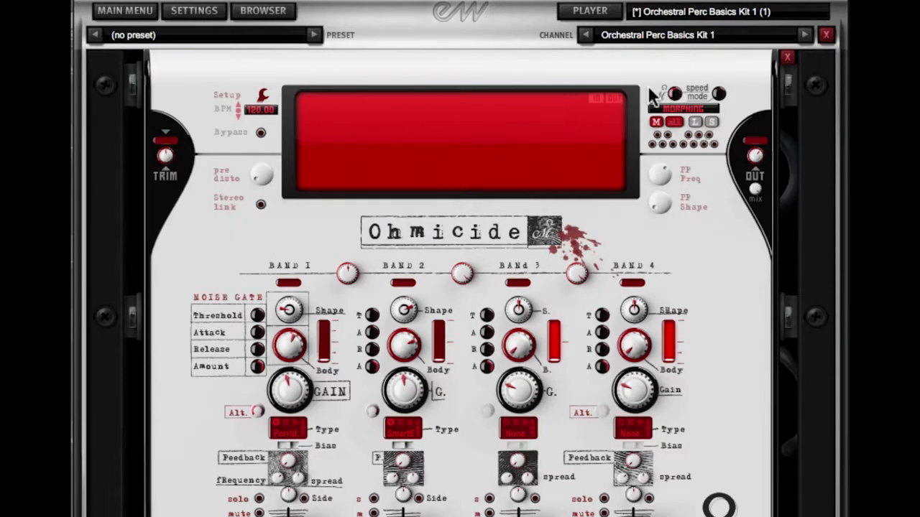
{"action": "left_click", "coordinate": [788, 55]}
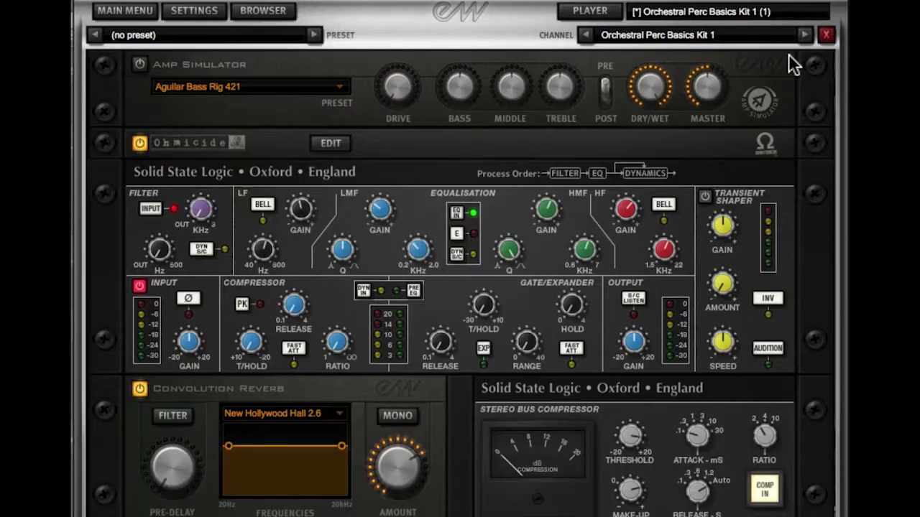
{"action": "left_click", "coordinate": [826, 36]}
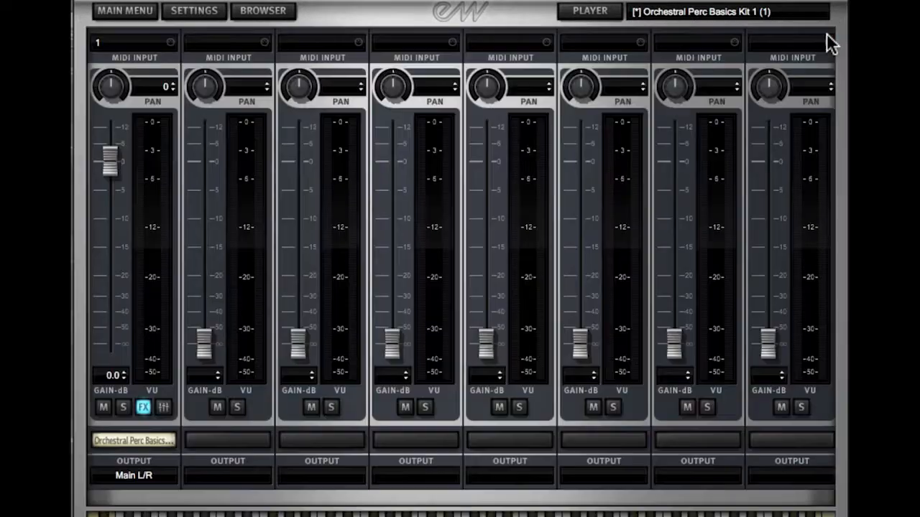
{"action": "left_click", "coordinate": [590, 13]}
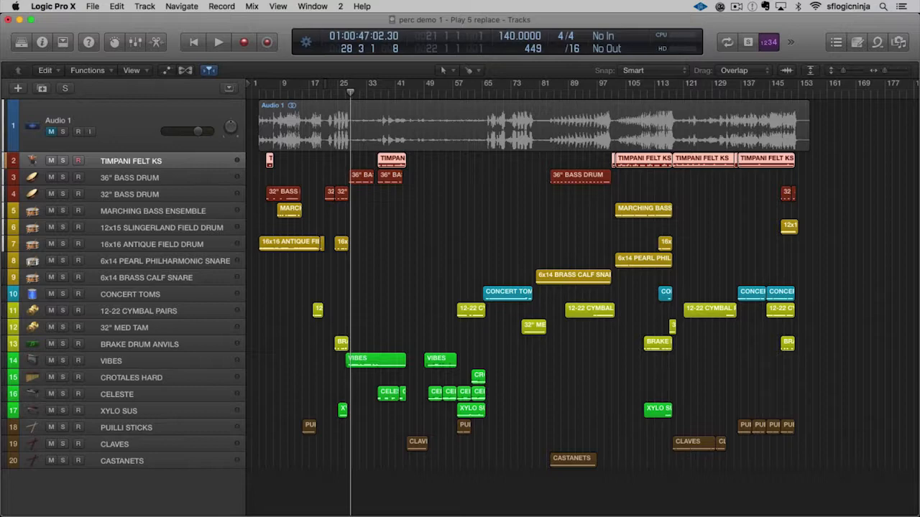
In Logic Pro X, audition the TIMPANI FELT KS track soloed from the start of its bar 102 region, and unsolo it.
{"action": "left_click", "coordinate": [164, 175]}
{"action": "left_click", "coordinate": [161, 188]}
{"action": "left_click", "coordinate": [162, 166]}
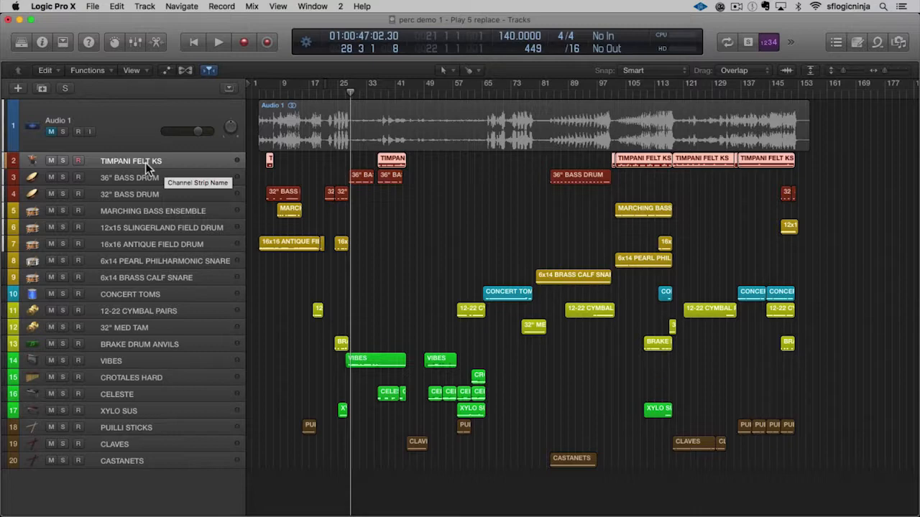
{"action": "left_click", "coordinate": [482, 176]}
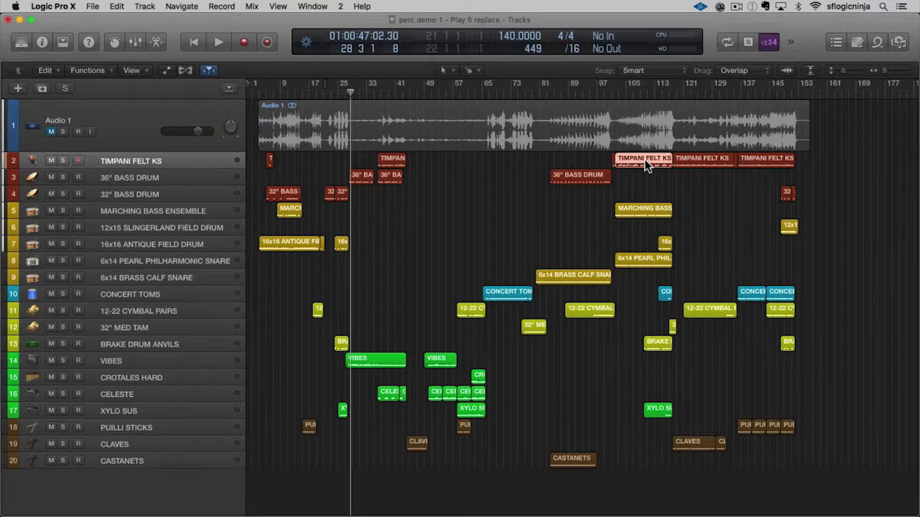
{"action": "key", "text": "shift+Return"}
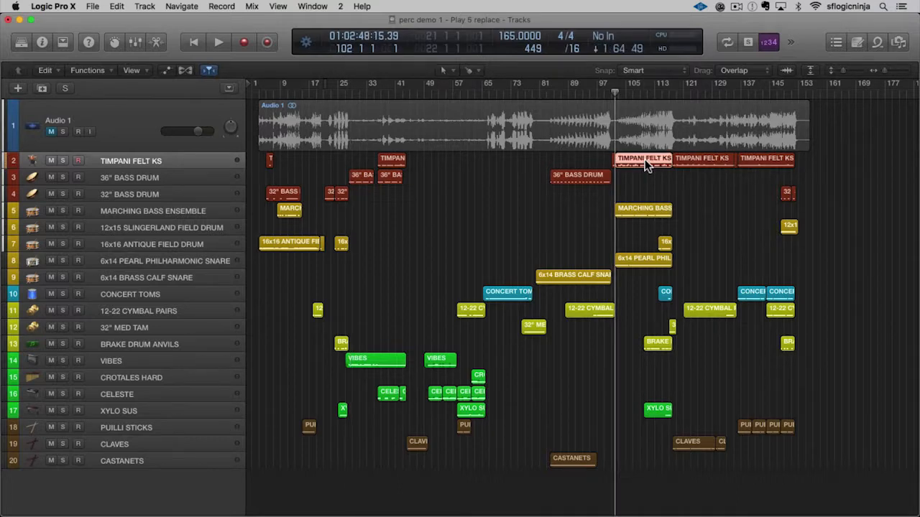
{"action": "left_click", "coordinate": [62, 161]}
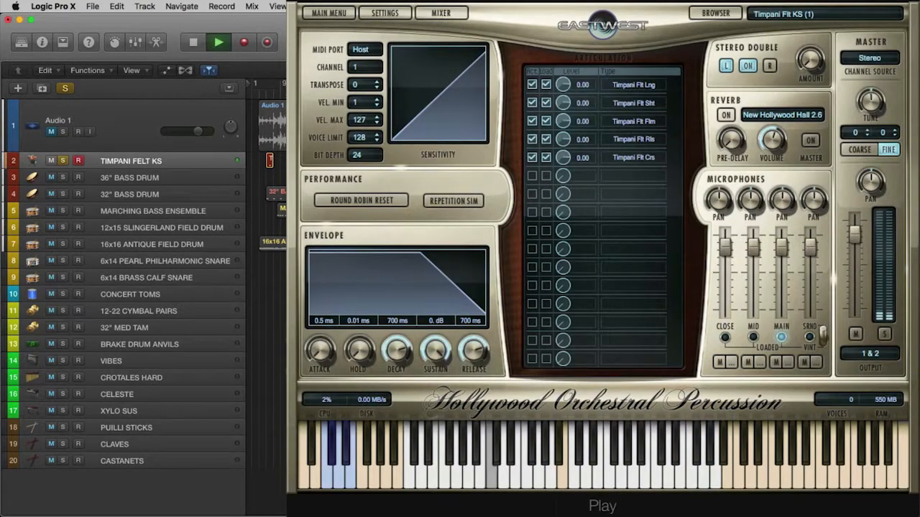
{"action": "key", "text": "space"}
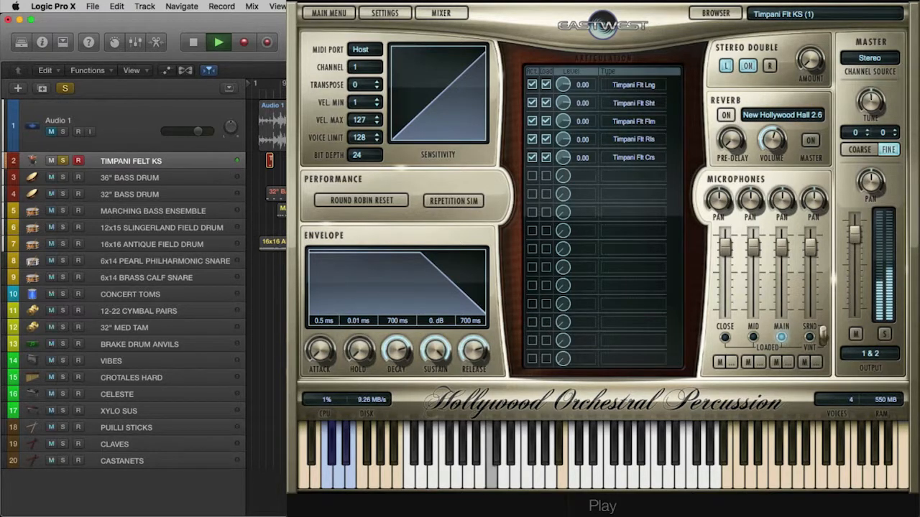
{"action": "key", "text": "space"}
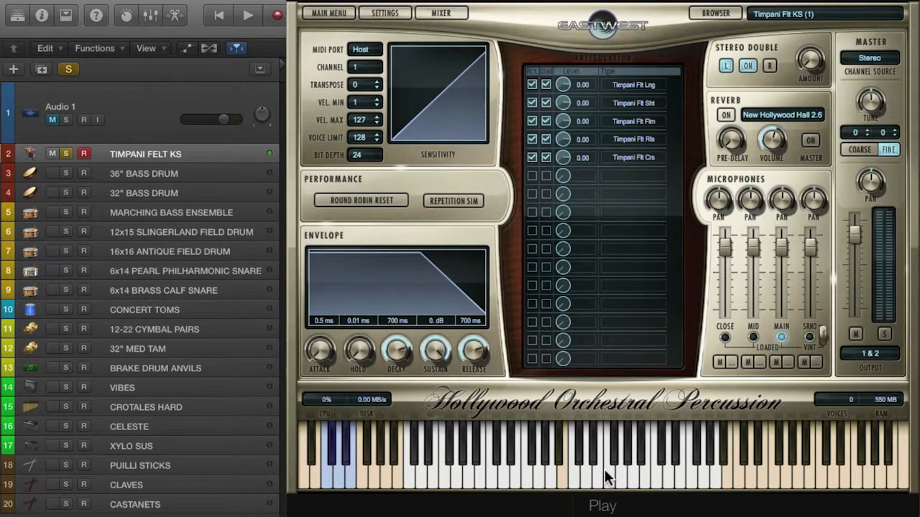
{"action": "left_click", "coordinate": [65, 154]}
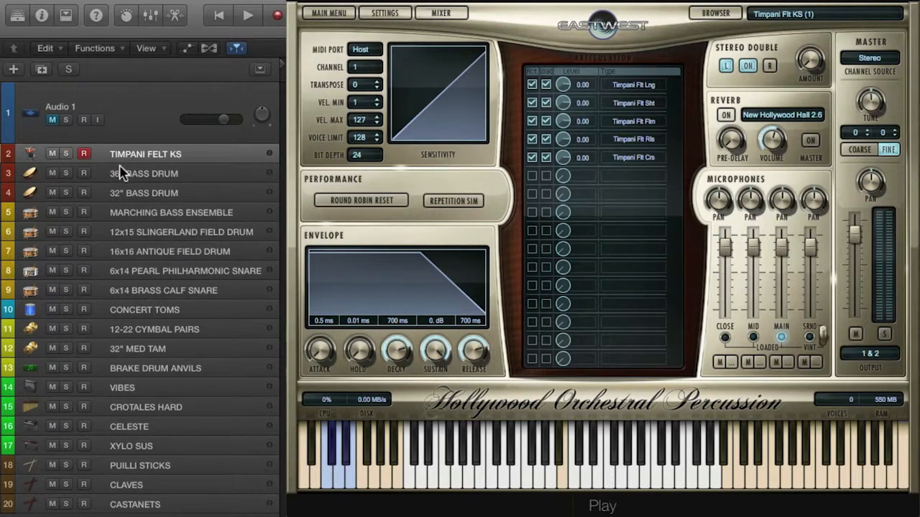
Audition the 36" BASS DRUM track in solo, stop playback and unsolo the track.
{"action": "left_click", "coordinate": [66, 173]}
{"action": "left_click", "coordinate": [132, 180]}
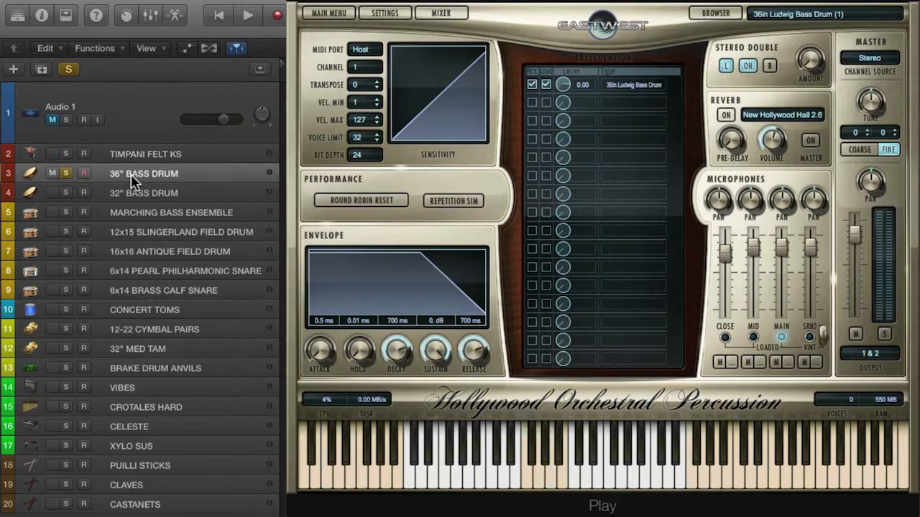
{"action": "key", "text": "space"}
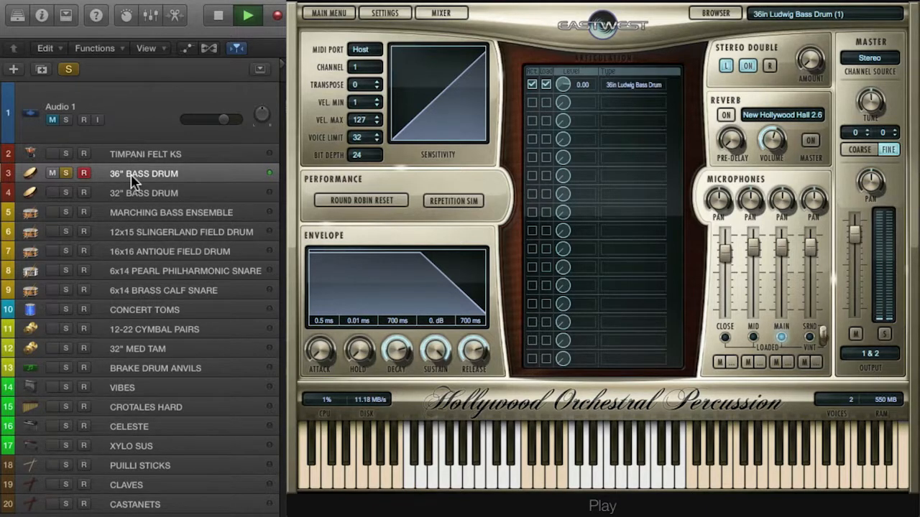
{"action": "key", "text": "space"}
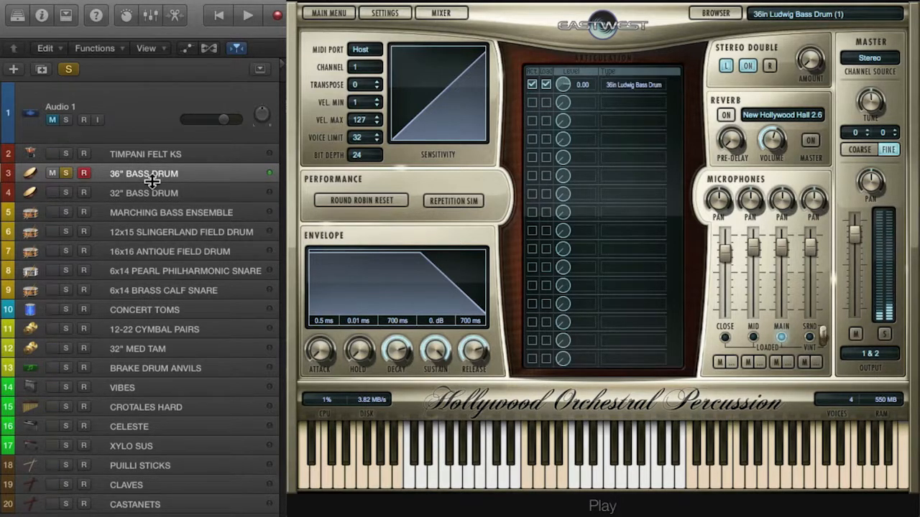
{"action": "left_click", "coordinate": [65, 174]}
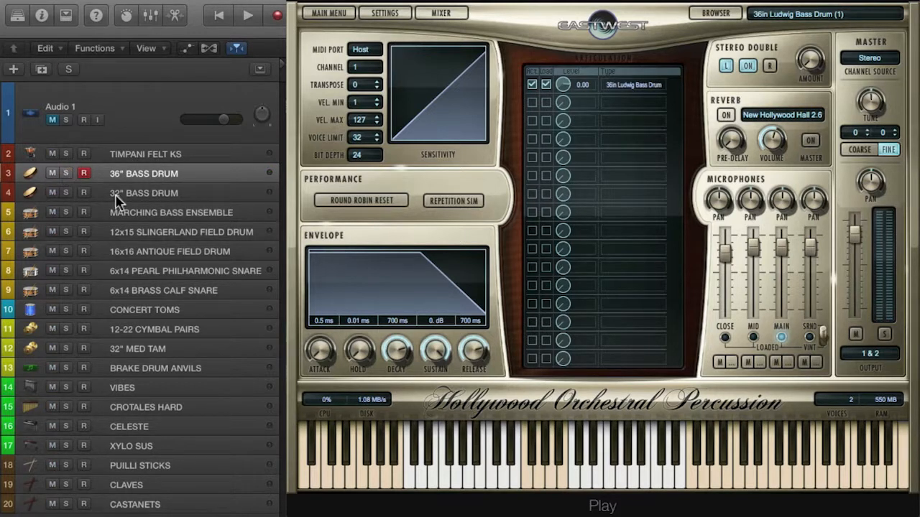
Audition the 32" BASS DRUM track in solo, look over its regions in the arrangement, and unsolo the track.
{"action": "left_click", "coordinate": [133, 195]}
{"action": "left_click", "coordinate": [66, 192]}
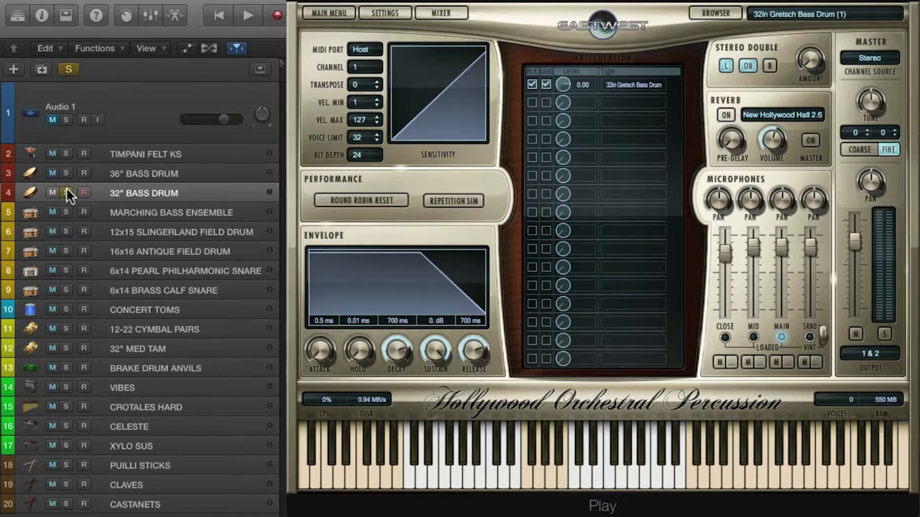
{"action": "key", "text": "space"}
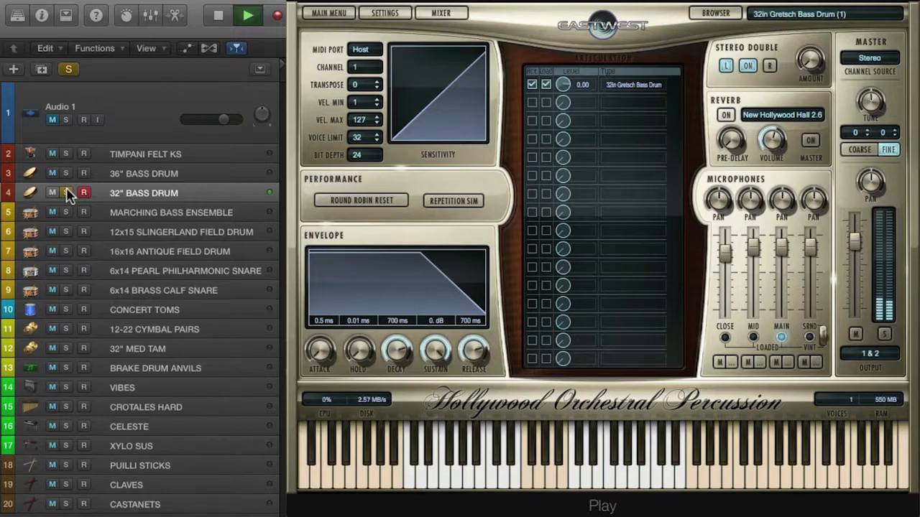
{"action": "key", "text": "space"}
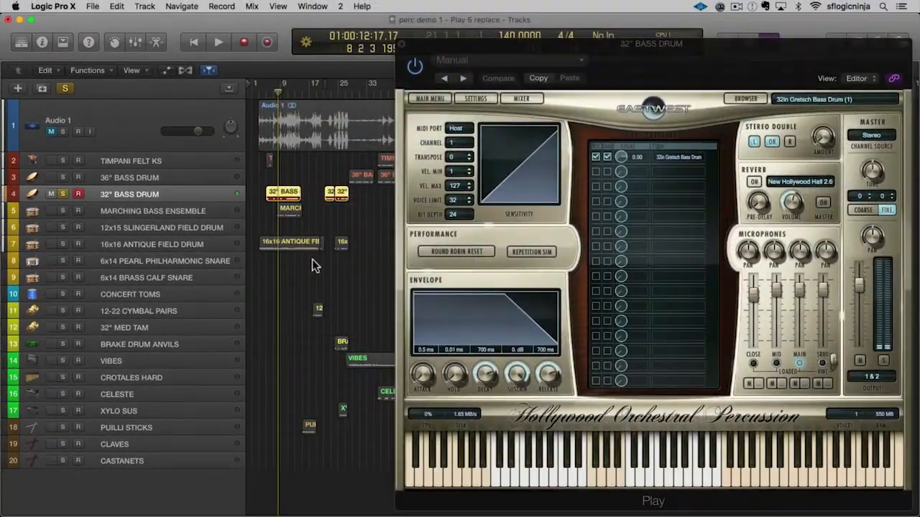
{"action": "scroll", "coordinate": [311, 259], "scroll_direction": "right", "scroll_amount": 2}
{"action": "scroll", "coordinate": [312, 259], "scroll_direction": "right", "scroll_amount": 10}
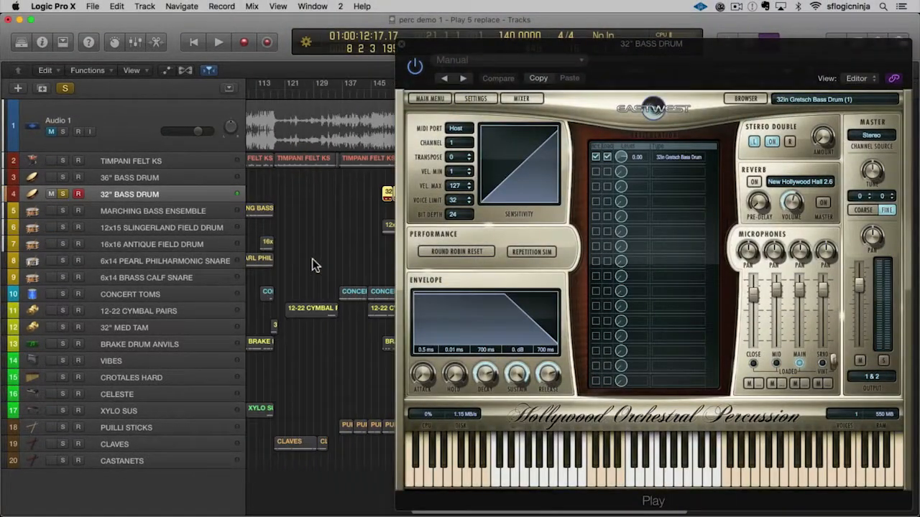
{"action": "scroll", "coordinate": [312, 259], "scroll_direction": "left", "scroll_amount": 12}
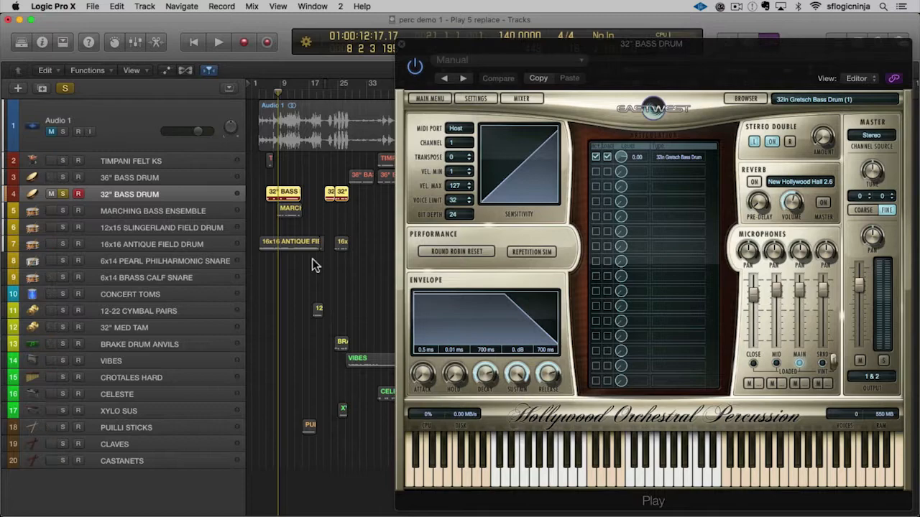
{"action": "left_click", "coordinate": [62, 194]}
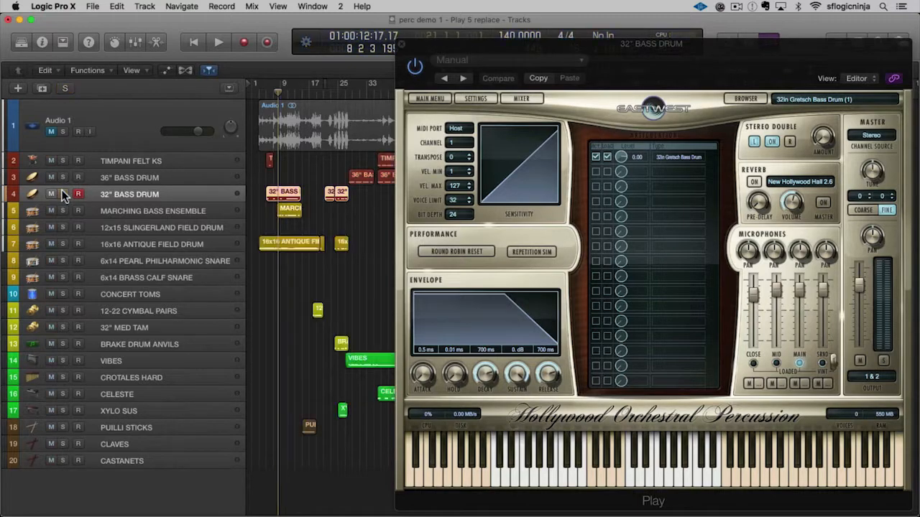
Examine the Drums folder in the instrument browser of the 32" BASS DRUM track and return to the player view.
{"action": "left_click", "coordinate": [734, 98]}
{"action": "left_click", "coordinate": [558, 168]}
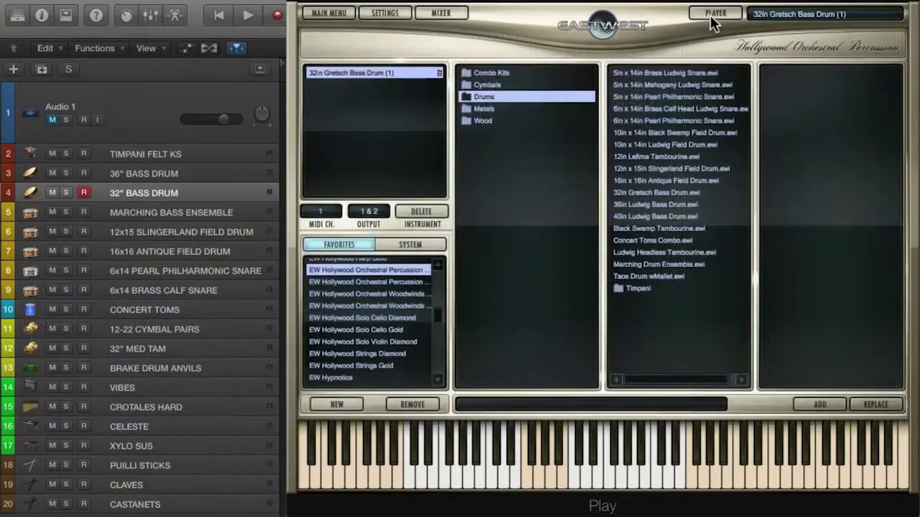
{"action": "left_click", "coordinate": [711, 14]}
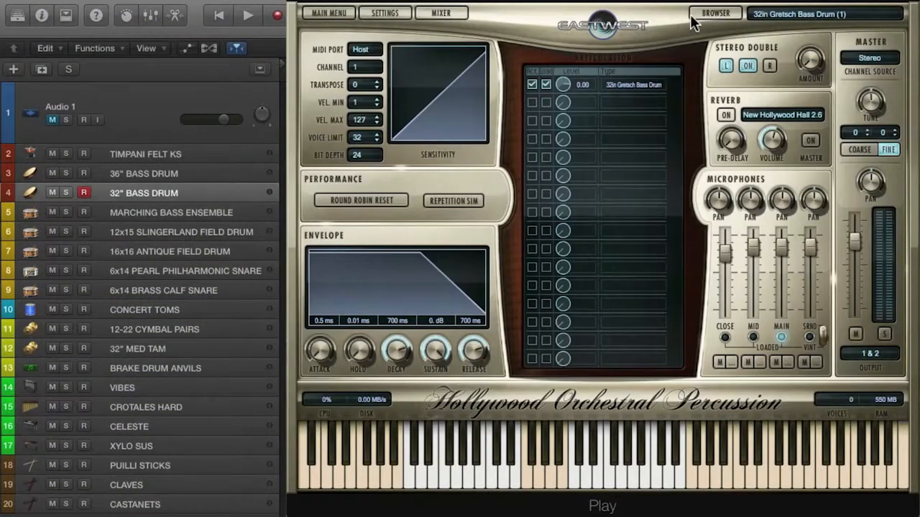
Audition the MARCHING BASS ENSEMBLE track in solo, stop playback and unsolo the track.
{"action": "left_click", "coordinate": [153, 215]}
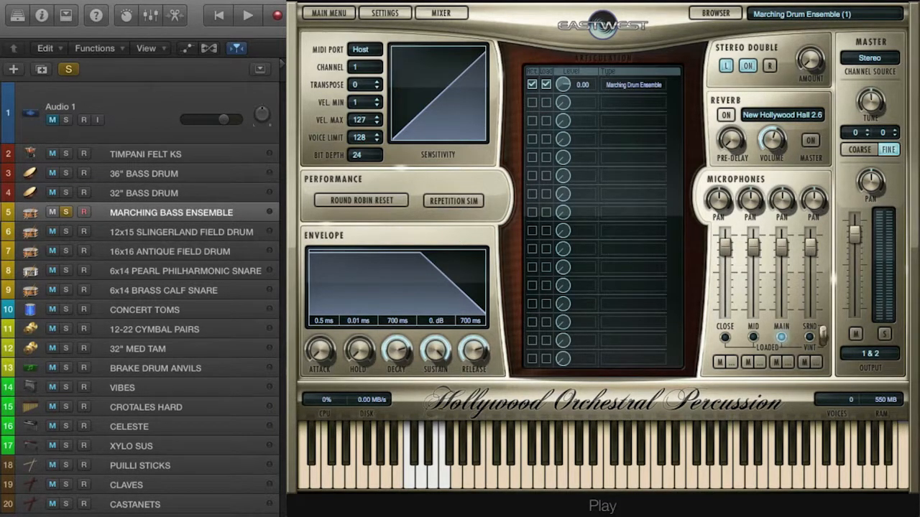
{"action": "key", "text": "space"}
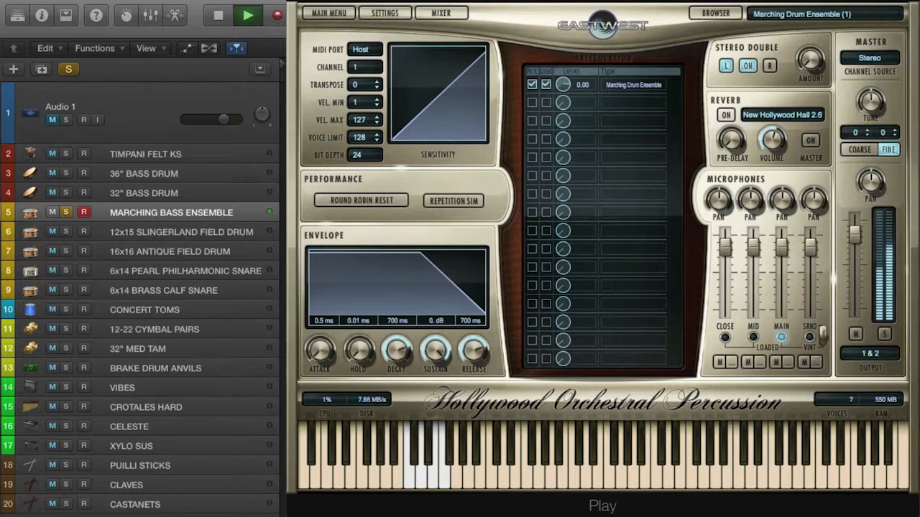
{"action": "key", "text": "space"}
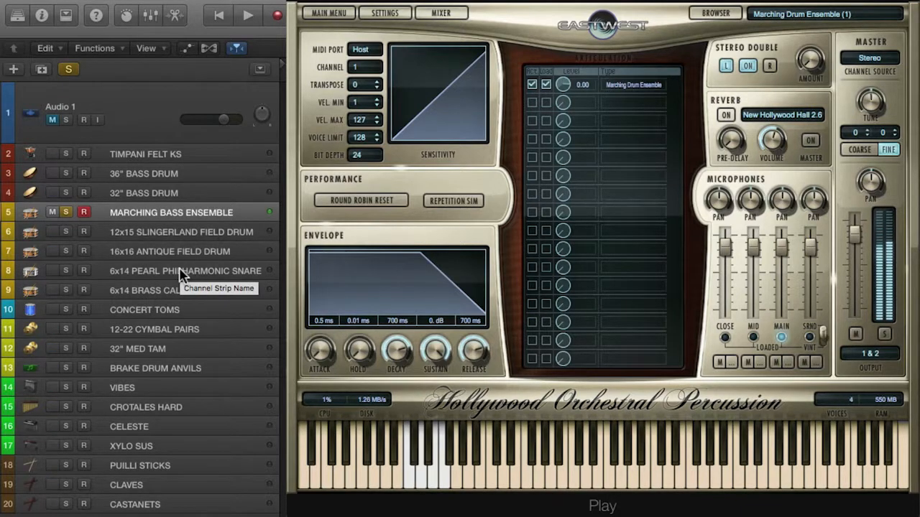
{"action": "left_click", "coordinate": [64, 213]}
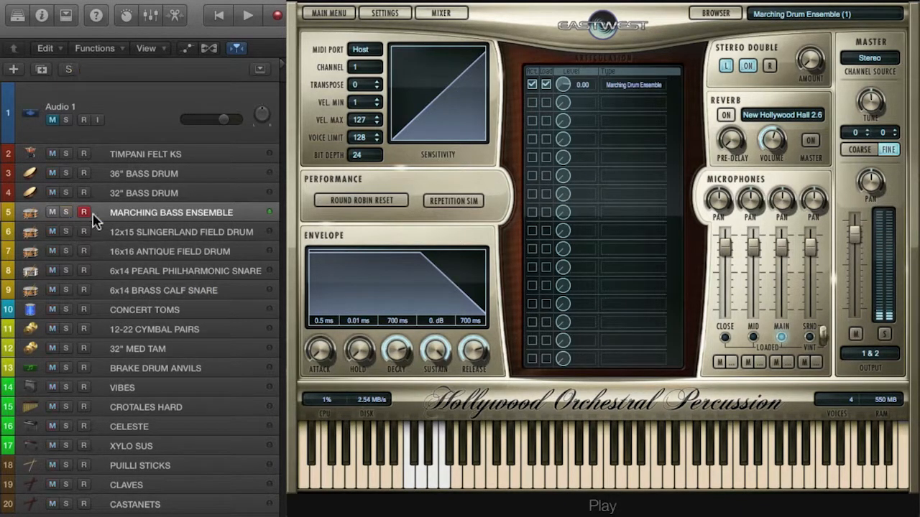
Audition the 12x15 SLINGERLAND FIELD DRUM track in solo, stop playback and unsolo the track.
{"action": "left_click", "coordinate": [175, 237]}
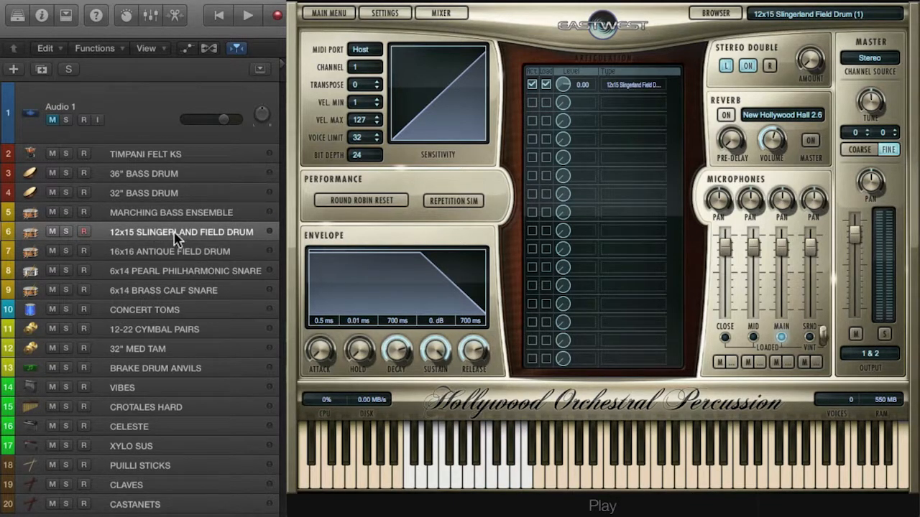
{"action": "key", "text": "space"}
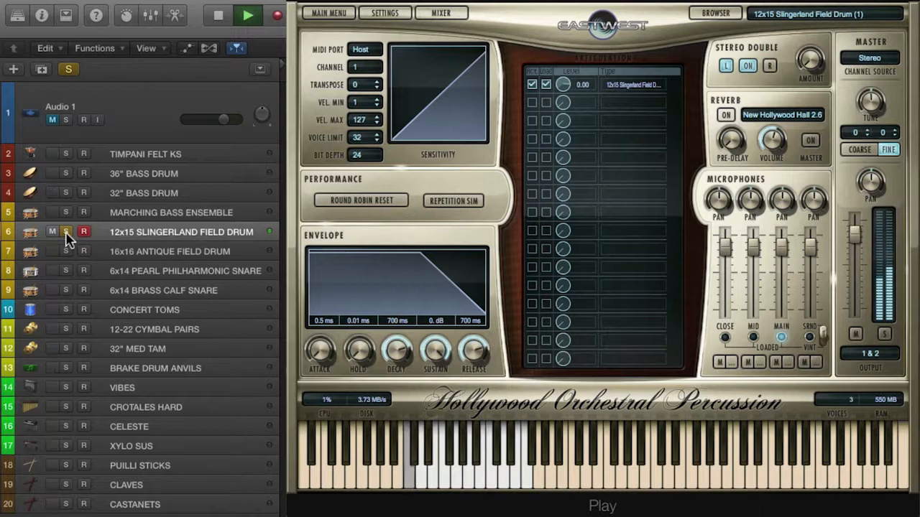
{"action": "left_click", "coordinate": [65, 232]}
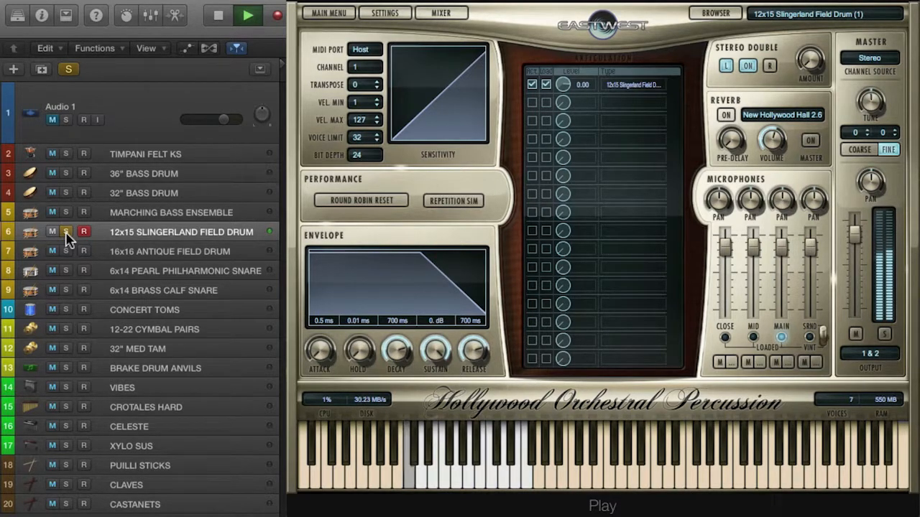
{"action": "key", "text": "space"}
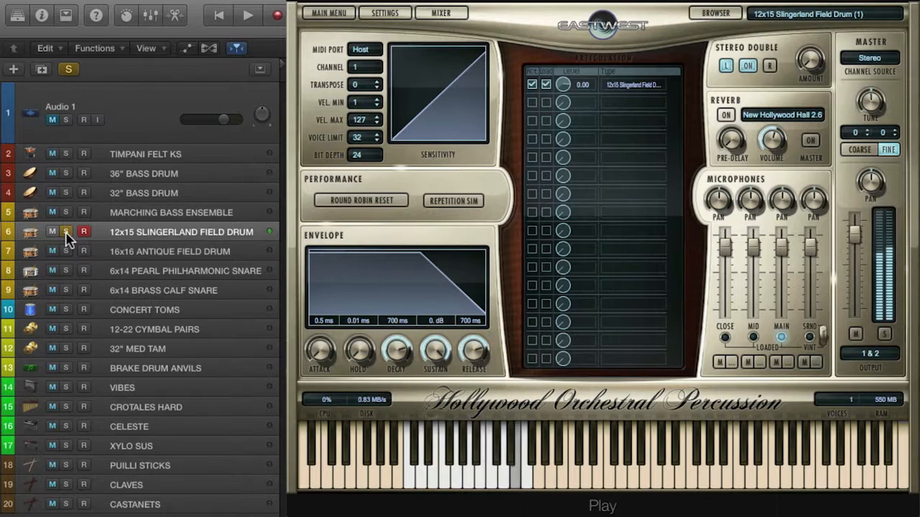
{"action": "left_click", "coordinate": [65, 232]}
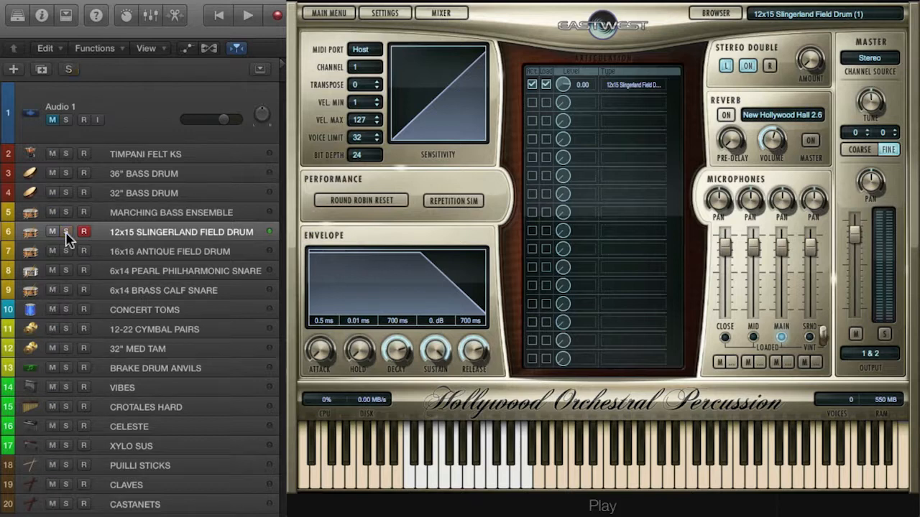
Audition the 16x16 ANTIQUE FIELD DRUM track in solo, stop playback and unsolo the track.
{"action": "left_click", "coordinate": [134, 254]}
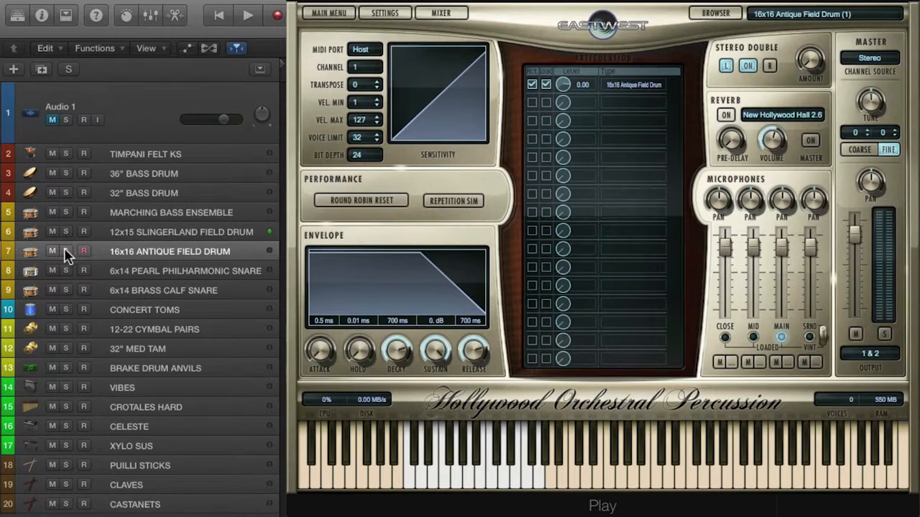
{"action": "left_click", "coordinate": [65, 251]}
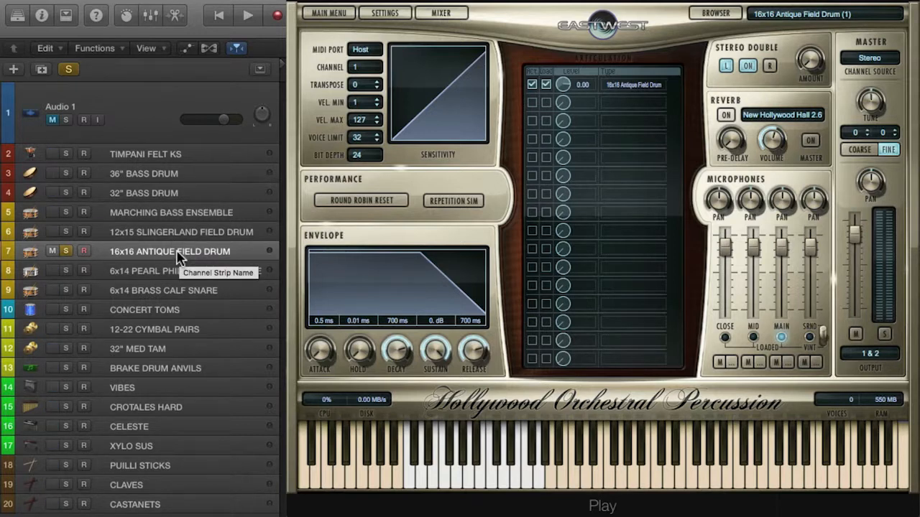
{"action": "key", "text": "space"}
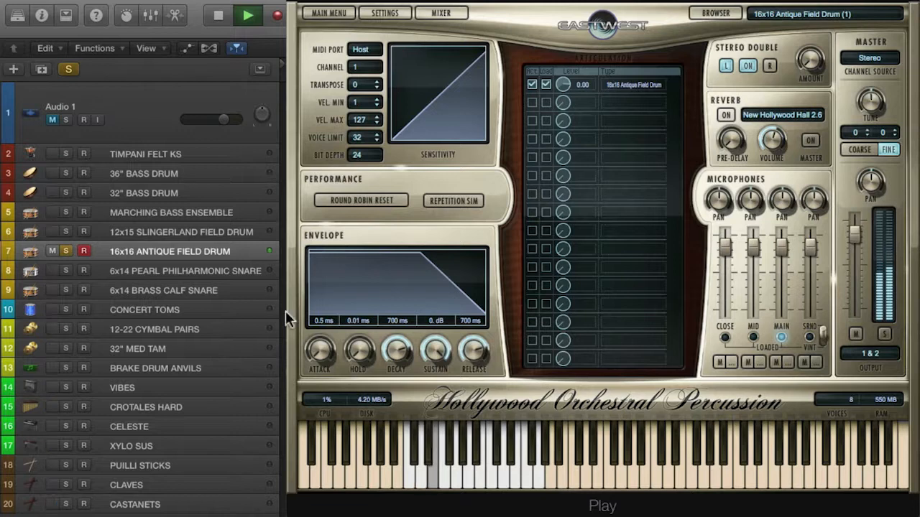
{"action": "key", "text": "space"}
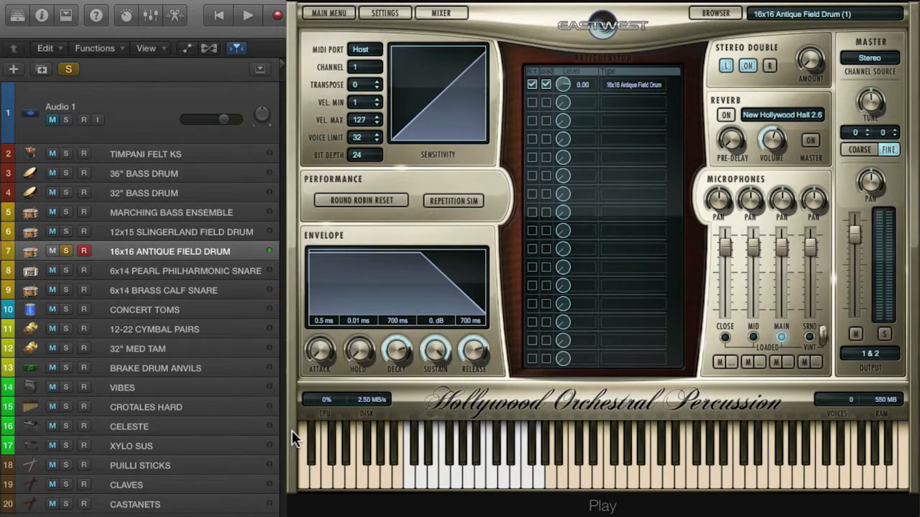
{"action": "left_click", "coordinate": [67, 252]}
Audition the 6x14 PEARL PHILHARMONIC SNARE track in solo and stop playback.
{"action": "left_click", "coordinate": [142, 275]}
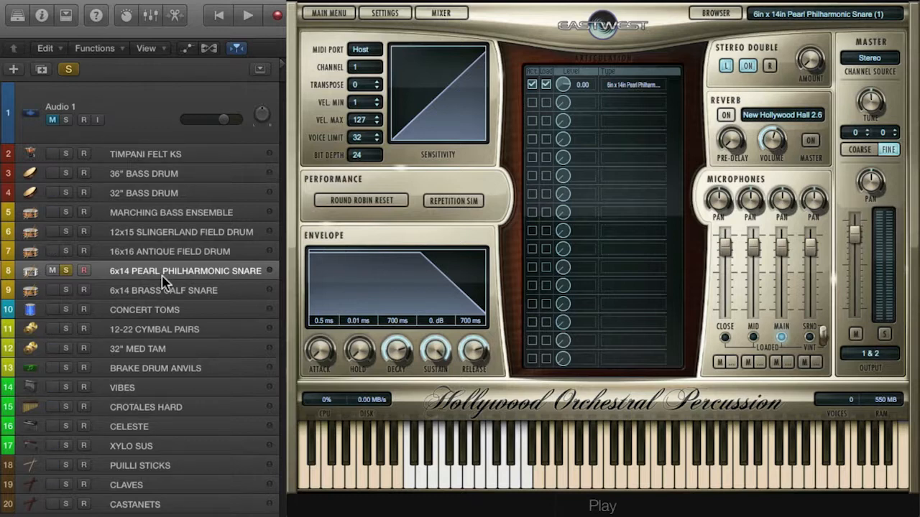
{"action": "key", "text": "space"}
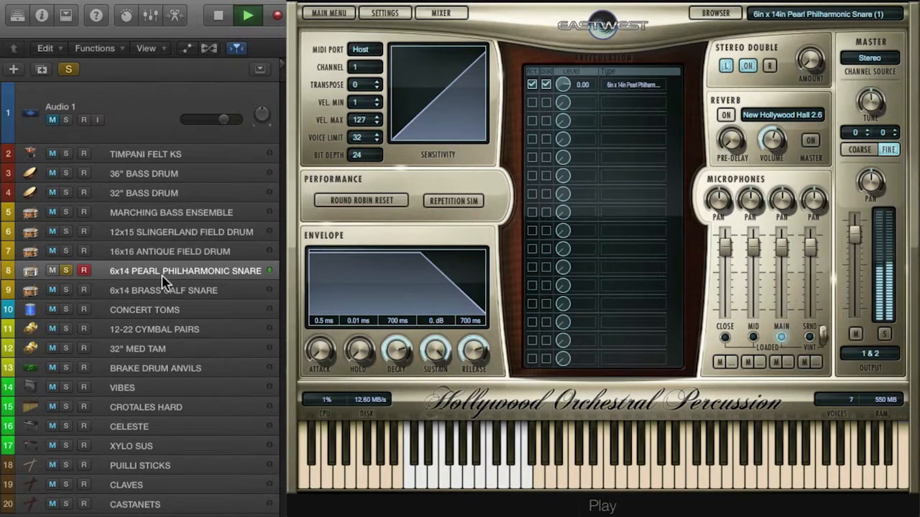
{"action": "key", "text": "space"}
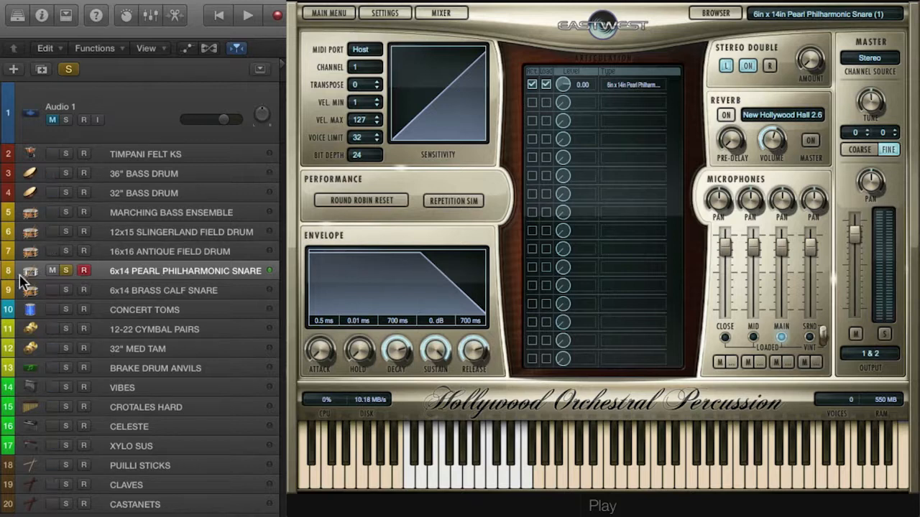
Audition the 6x14 BRASS CALF SNARE track in solo, including the second half of its region before bar 97, and stop playback.
{"action": "left_click", "coordinate": [93, 292]}
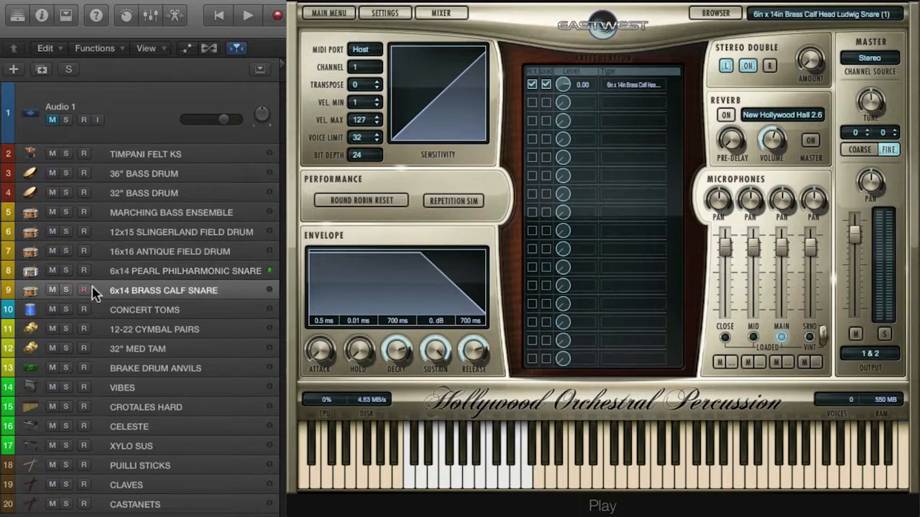
{"action": "left_click", "coordinate": [66, 291]}
{"action": "key", "text": "space"}
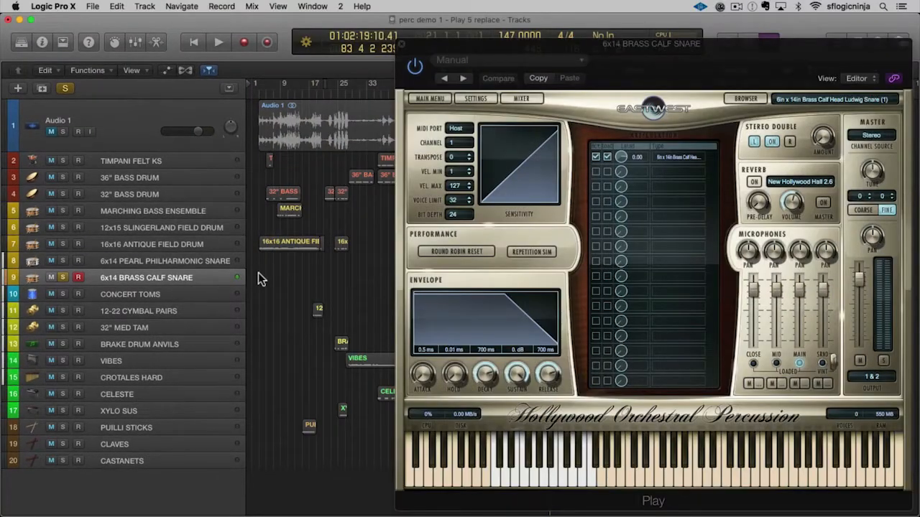
{"action": "left_click", "coordinate": [260, 278]}
{"action": "scroll", "coordinate": [260, 277], "scroll_direction": "left", "scroll_amount": 2}
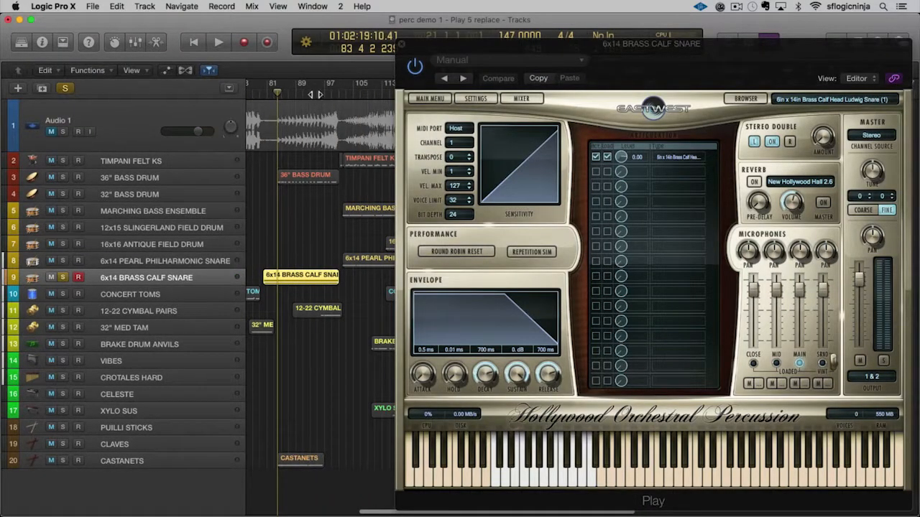
{"action": "left_click", "coordinate": [313, 93]}
{"action": "key", "text": "space"}
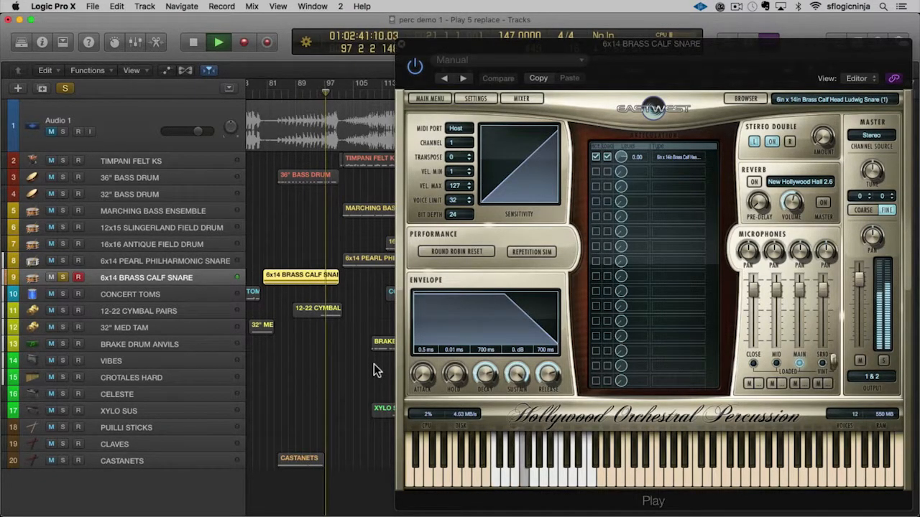
{"action": "key", "text": "space"}
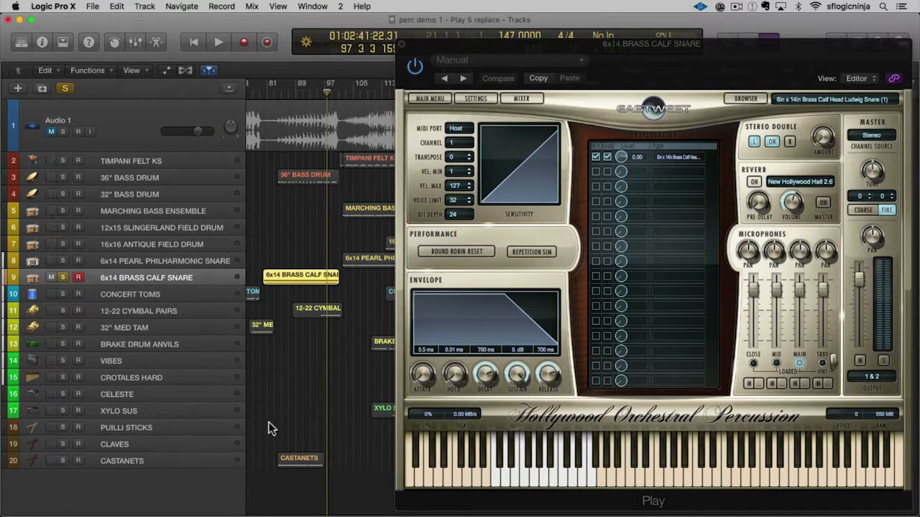
Audition the CONCERT TOMS track in solo, stop playback and unsolo the track.
{"action": "scroll", "coordinate": [318, 365], "scroll_direction": "left", "scroll_amount": 10}
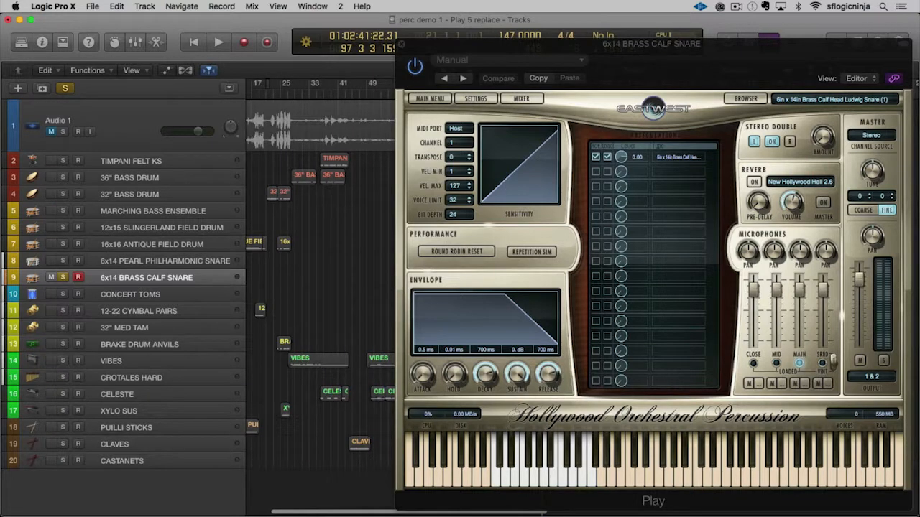
{"action": "left_click", "coordinate": [127, 305]}
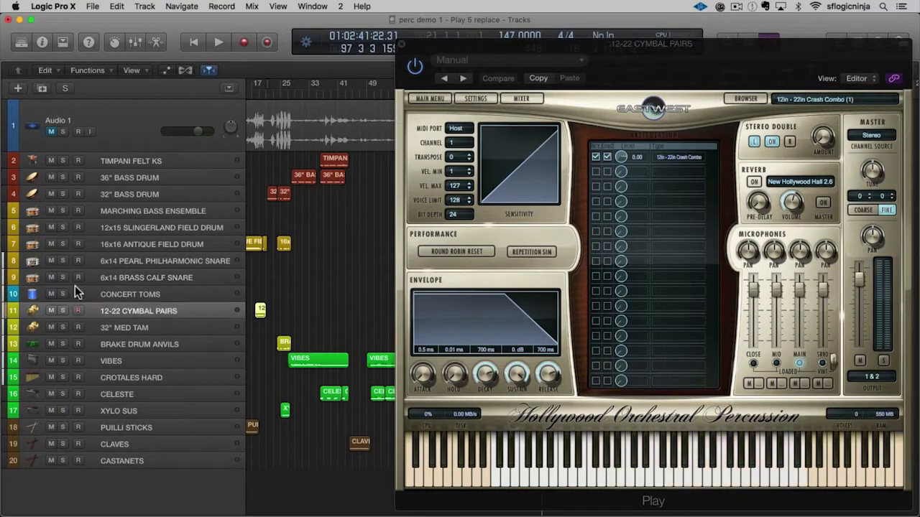
{"action": "left_click", "coordinate": [62, 294]}
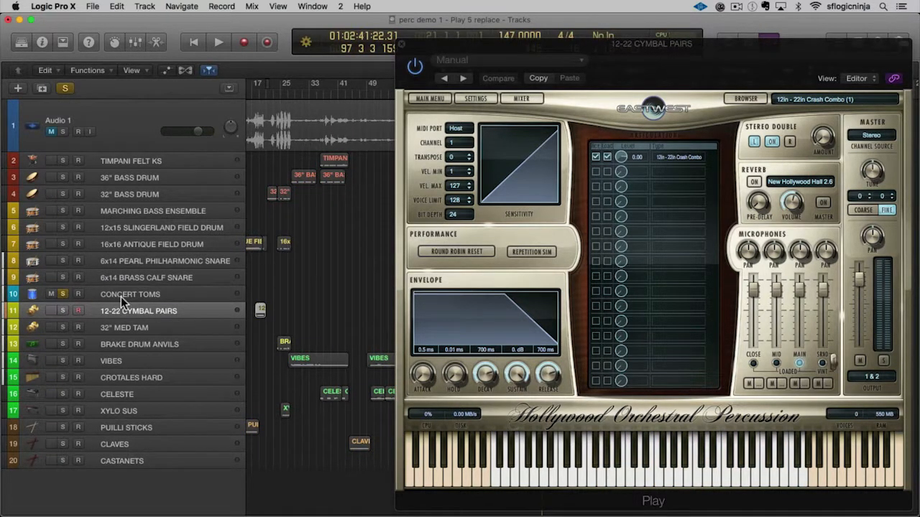
{"action": "left_click", "coordinate": [121, 297]}
{"action": "key", "text": "space"}
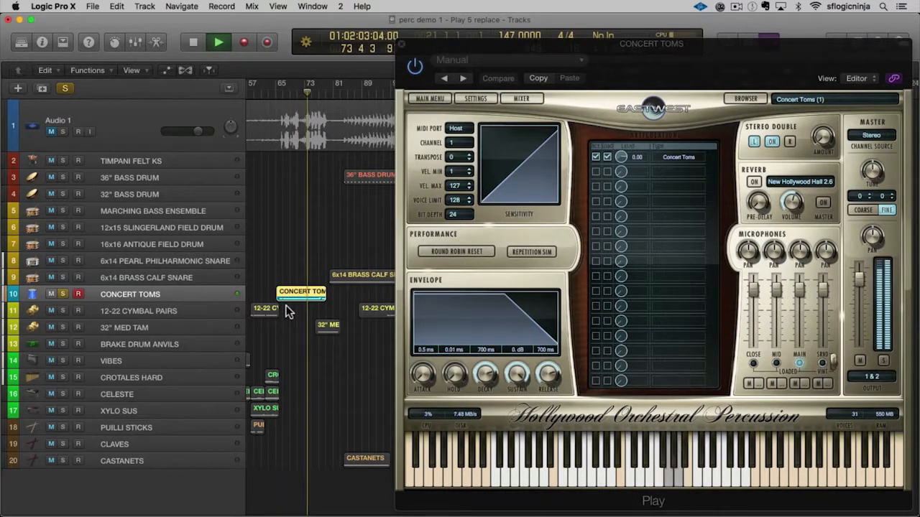
{"action": "key", "text": "space"}
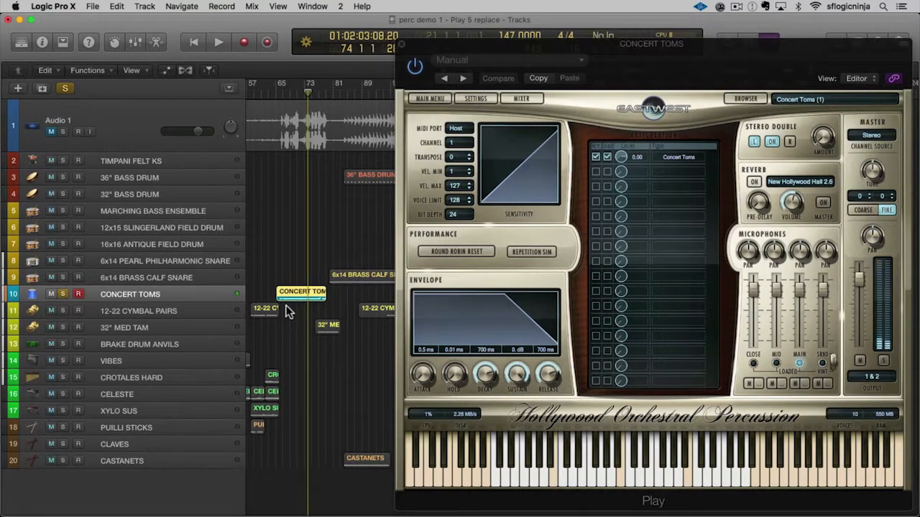
{"action": "left_click", "coordinate": [63, 294]}
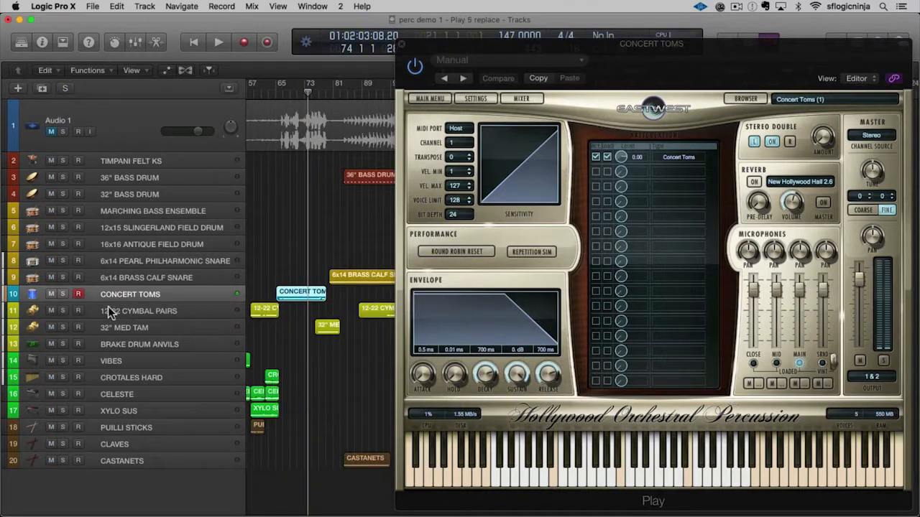
Audition the 12-22 CYMBAL PAIRS track in solo from its region at bar 18, stop playback and unsolo the track.
{"action": "left_click", "coordinate": [108, 306]}
{"action": "left_click", "coordinate": [62, 311]}
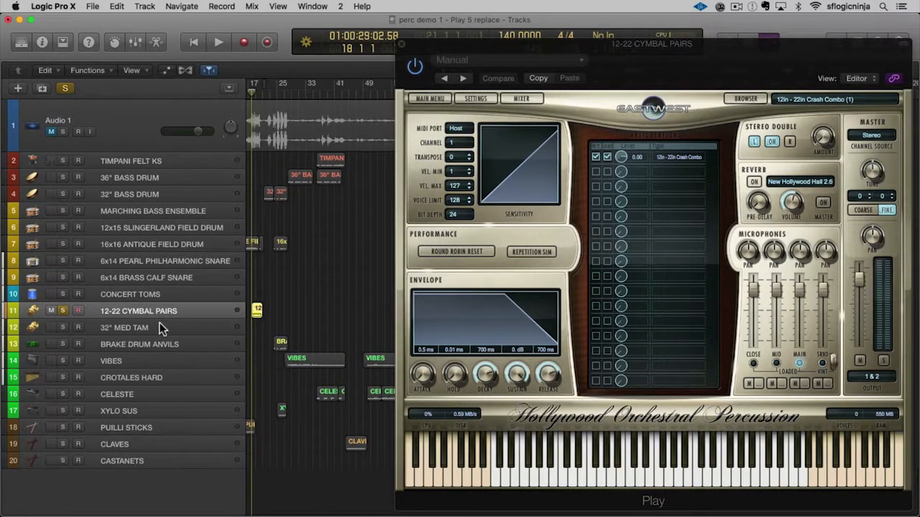
{"action": "key", "text": "space"}
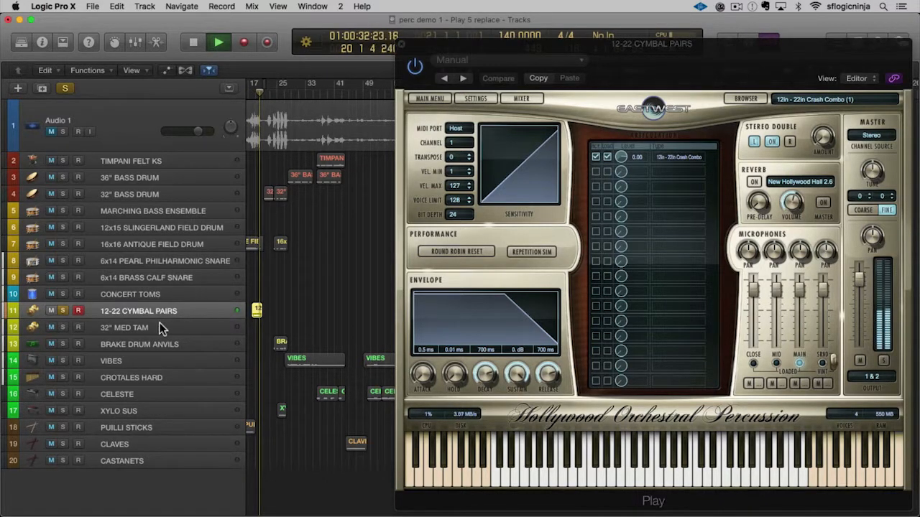
{"action": "key", "text": "space"}
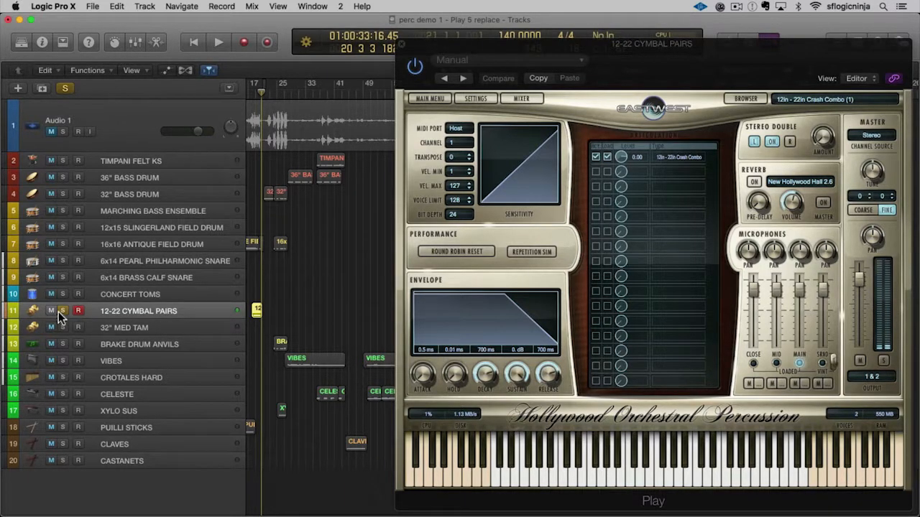
{"action": "left_click", "coordinate": [62, 311]}
Audition the 32" MED TAM track in solo from the start of its region, stop playback and unsolo the track.
{"action": "left_click", "coordinate": [131, 329]}
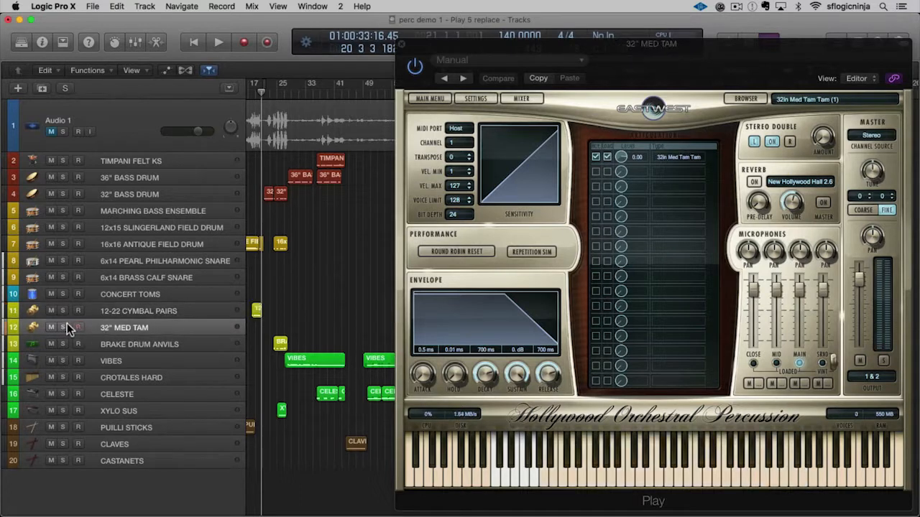
{"action": "left_click", "coordinate": [63, 326]}
{"action": "key", "text": "shift+space"}
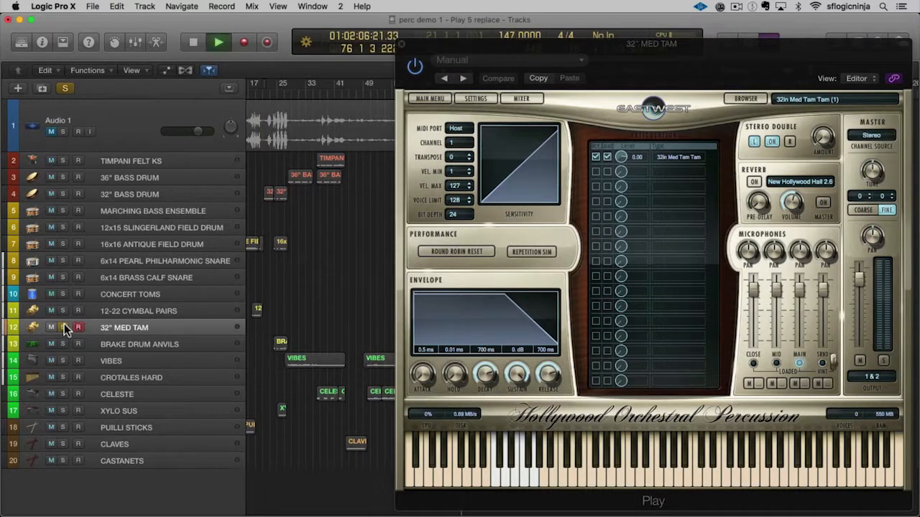
{"action": "scroll", "coordinate": [322, 314], "scroll_direction": "left", "scroll_amount": 3}
{"action": "scroll", "coordinate": [322, 315], "scroll_direction": "right", "scroll_amount": 5}
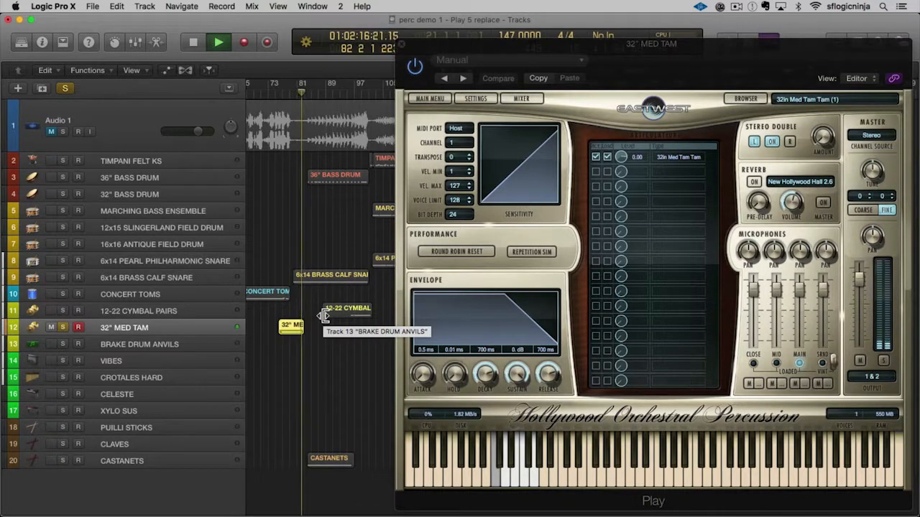
{"action": "key", "text": "space"}
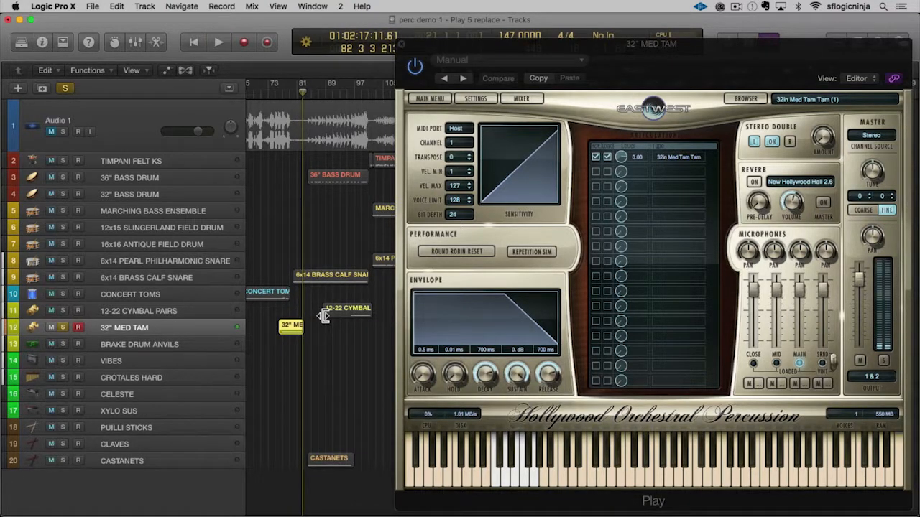
{"action": "left_click", "coordinate": [62, 327]}
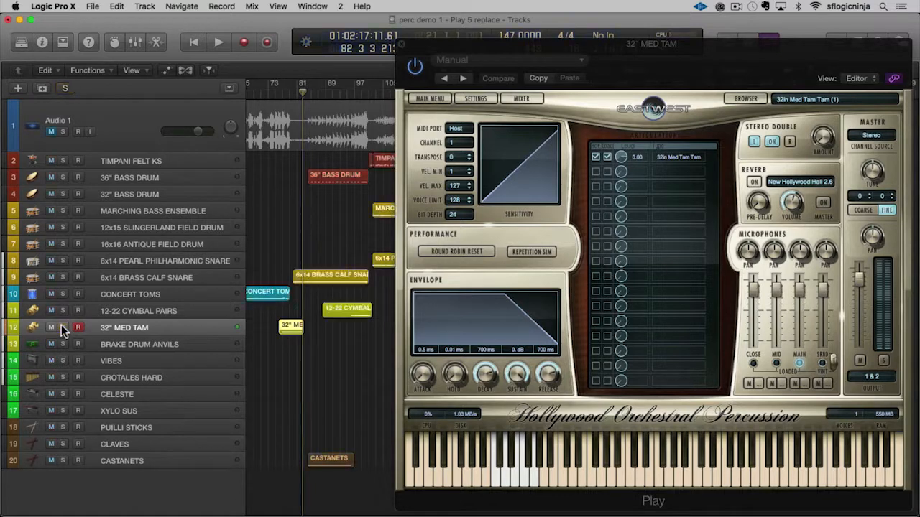
Audition the BRAKE DRUM ANVILS track in solo from its region at bar 24, stop playback and unsolo the track.
{"action": "left_click", "coordinate": [130, 344]}
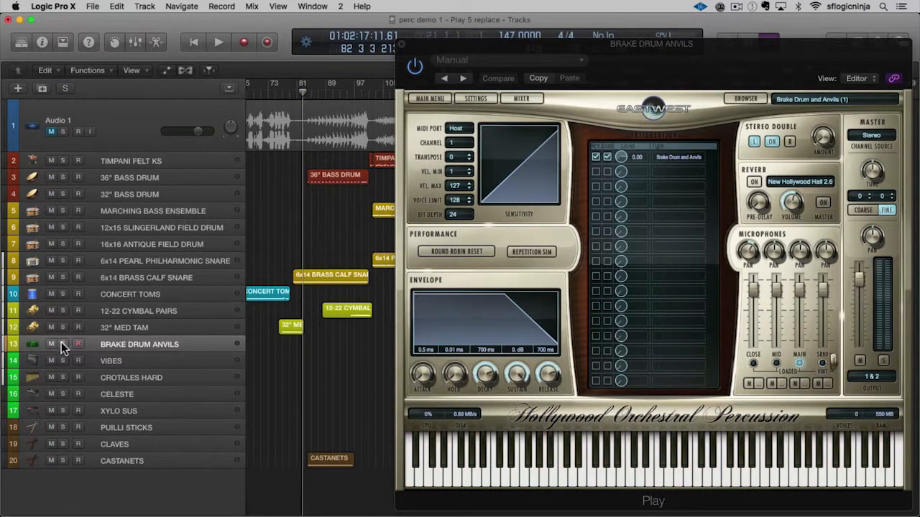
{"action": "left_click", "coordinate": [62, 344]}
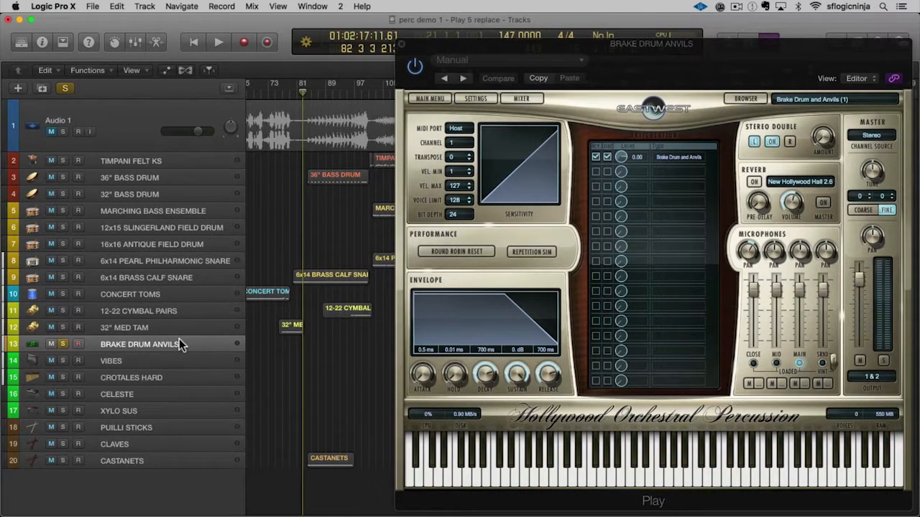
{"action": "key", "text": "super+Left"}
{"action": "key", "text": "super+Left"}
{"action": "key", "text": "super+Left"}
{"action": "key", "text": "Left"}
{"action": "key", "text": "super+Right"}
{"action": "key", "text": "super+Right"}
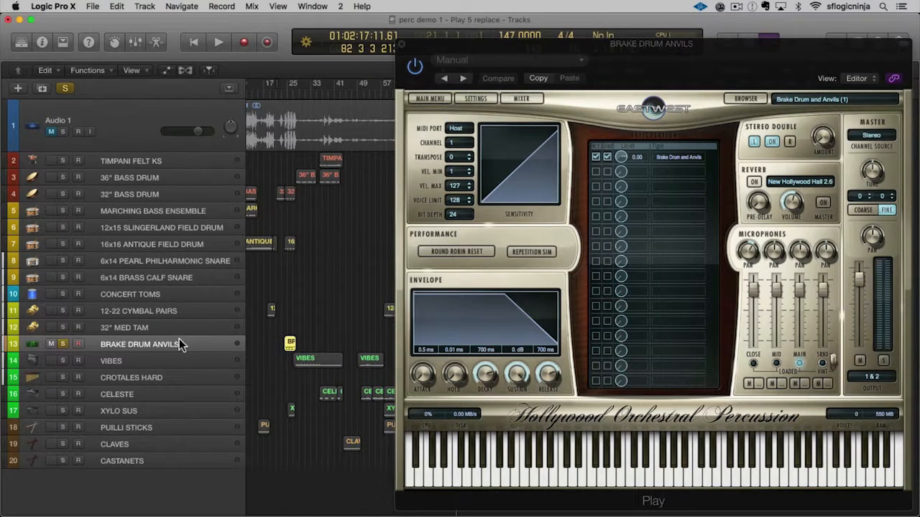
{"action": "key", "text": "shift+space"}
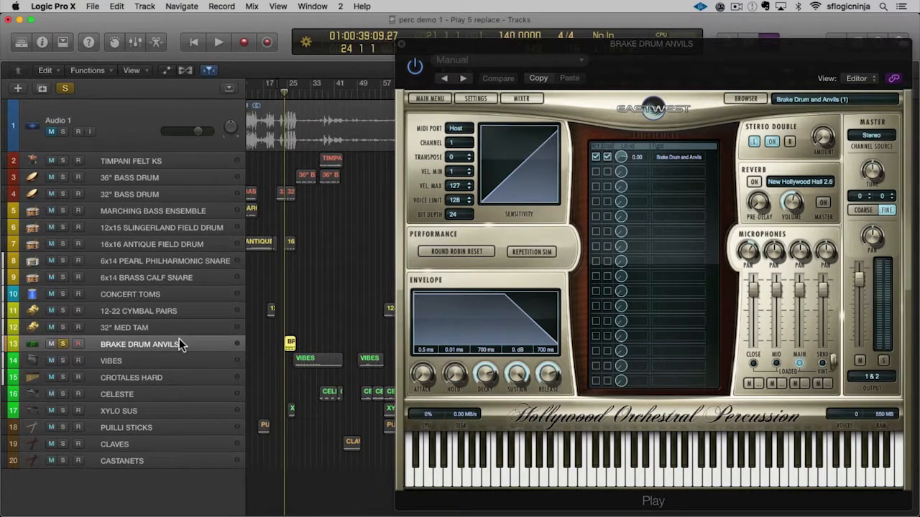
{"action": "key", "text": "space"}
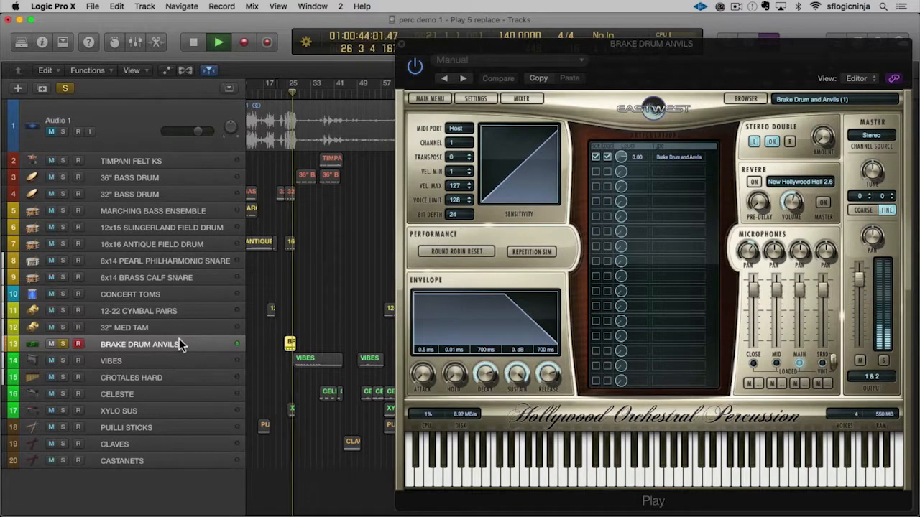
{"action": "key", "text": "space"}
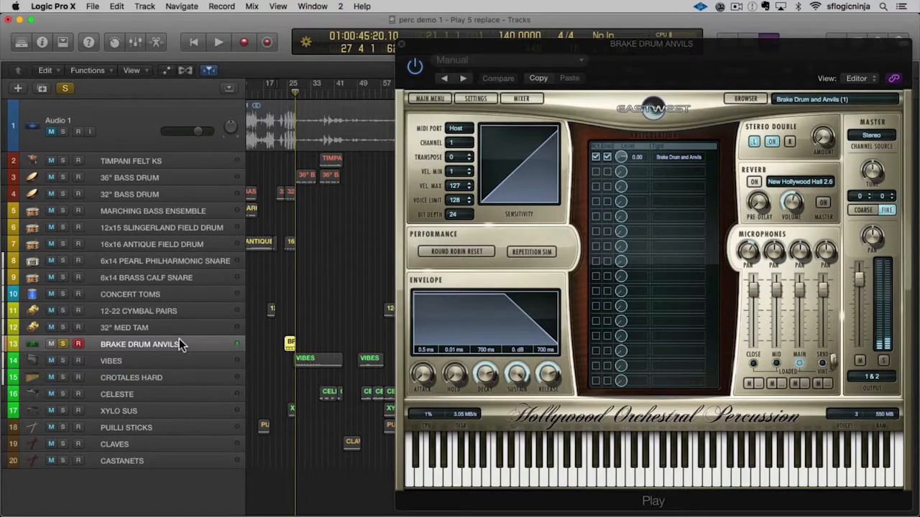
{"action": "left_click", "coordinate": [63, 344]}
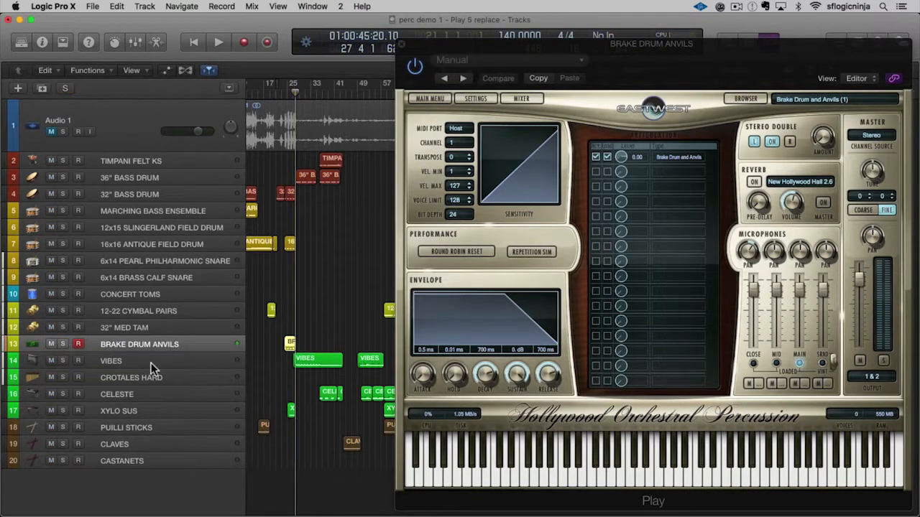
Audition the VIBES track in solo from the start of its first region, then stop playback.
{"action": "left_click", "coordinate": [146, 359]}
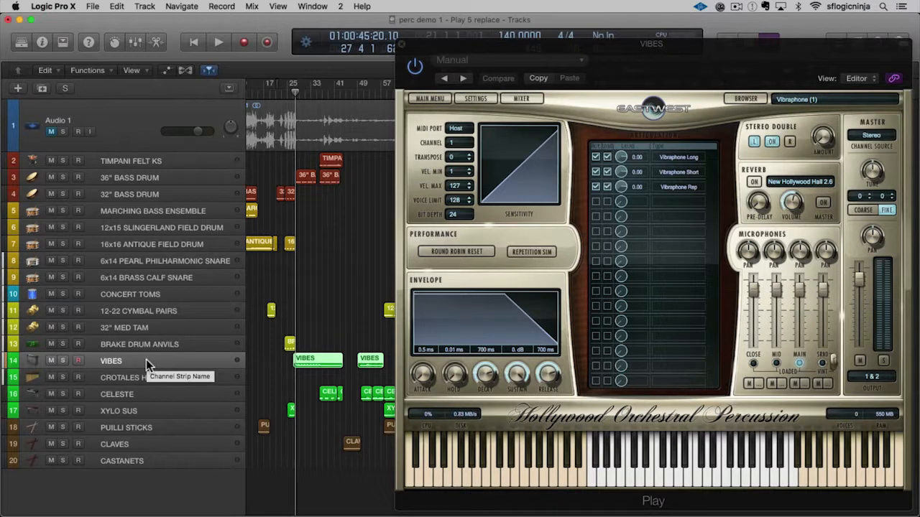
{"action": "left_click", "coordinate": [63, 360]}
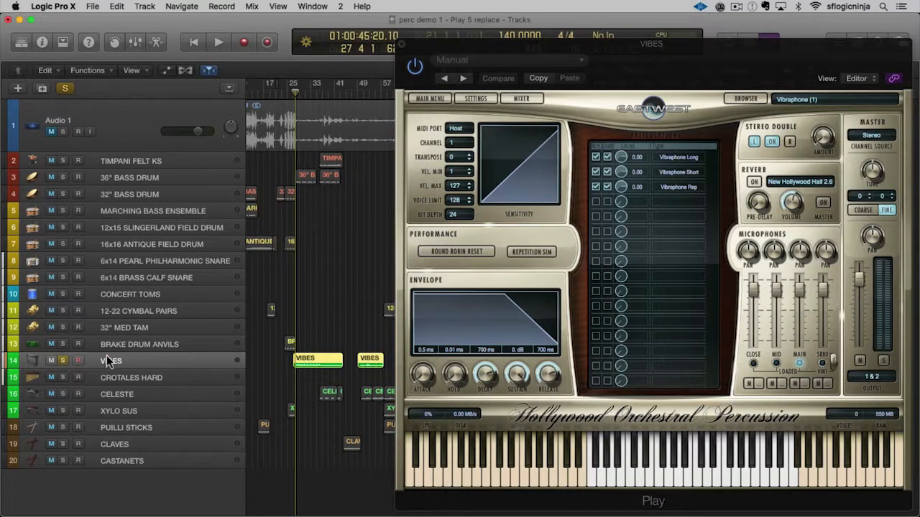
{"action": "key", "text": "space"}
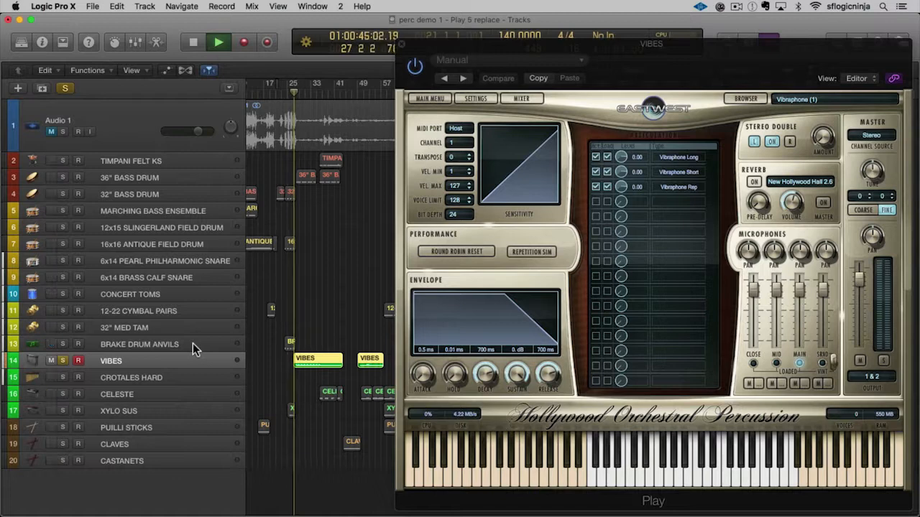
{"action": "key", "text": "space"}
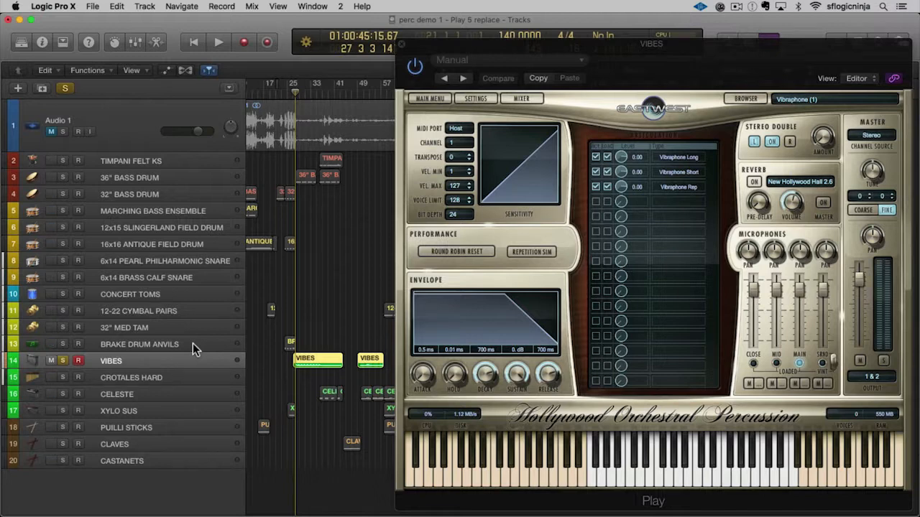
{"action": "key", "text": "space"}
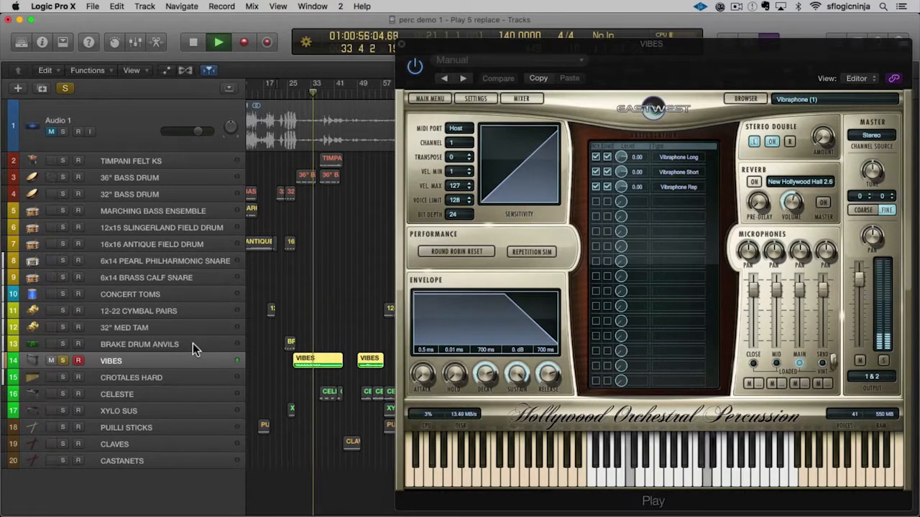
{"action": "key", "text": "space"}
Audition the CROTALES HARD track in solo, stop playback and unsolo the track.
{"action": "key", "text": "Down"}
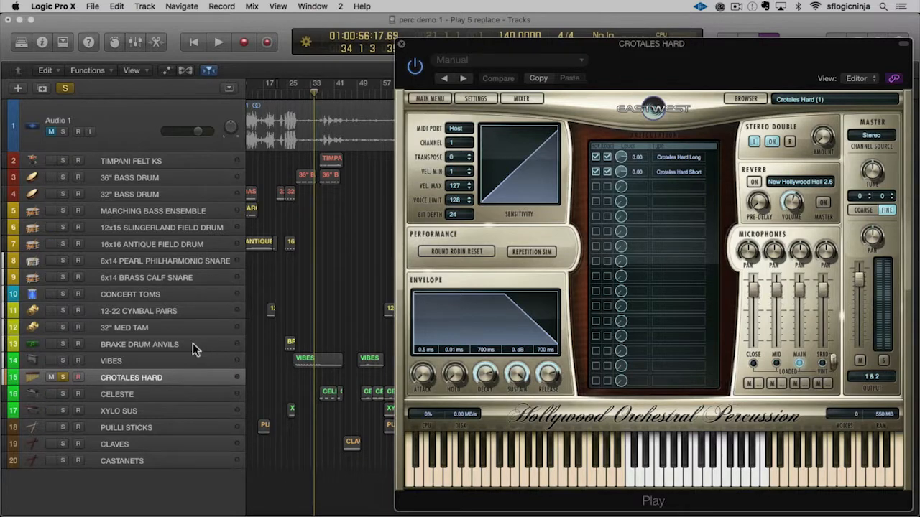
{"action": "key", "text": "space"}
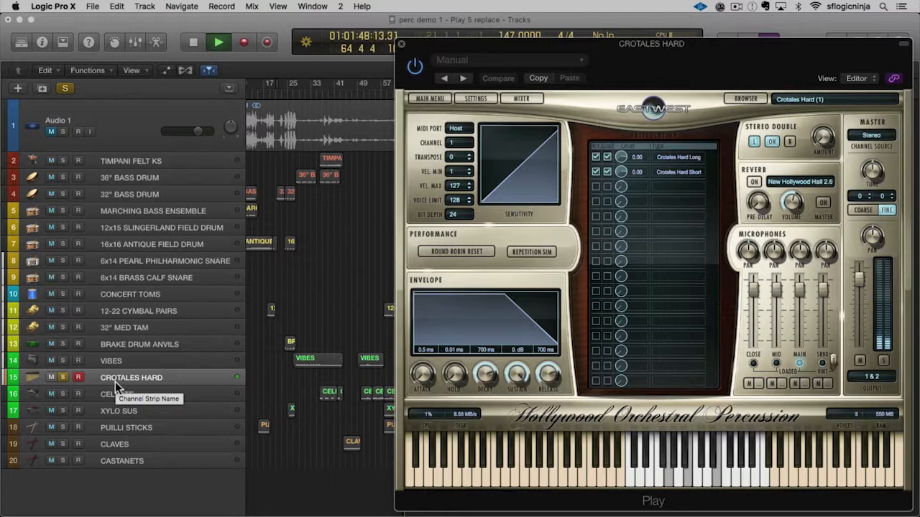
{"action": "key", "text": "space"}
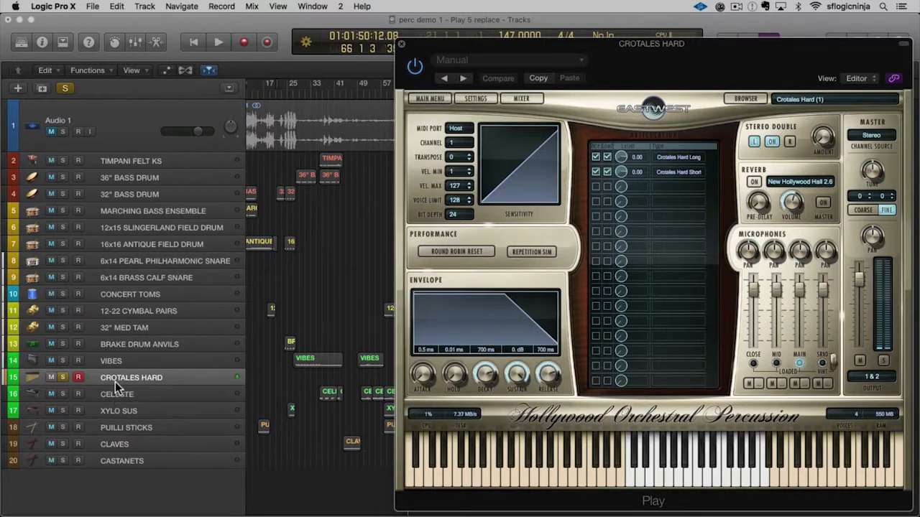
{"action": "left_click", "coordinate": [63, 377]}
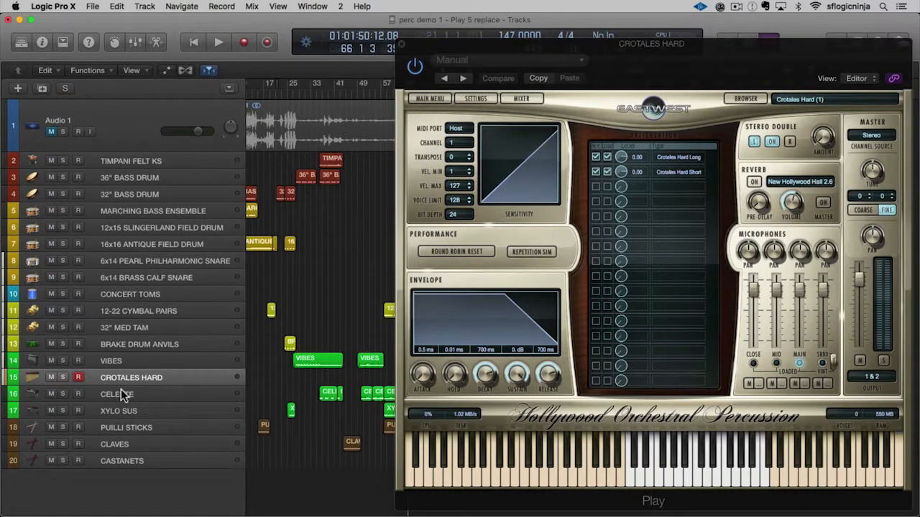
Audition the CELESTE track in solo from its first region and again from about bar 52, and unsolo the track.
{"action": "left_click", "coordinate": [120, 389]}
{"action": "left_click", "coordinate": [63, 391]}
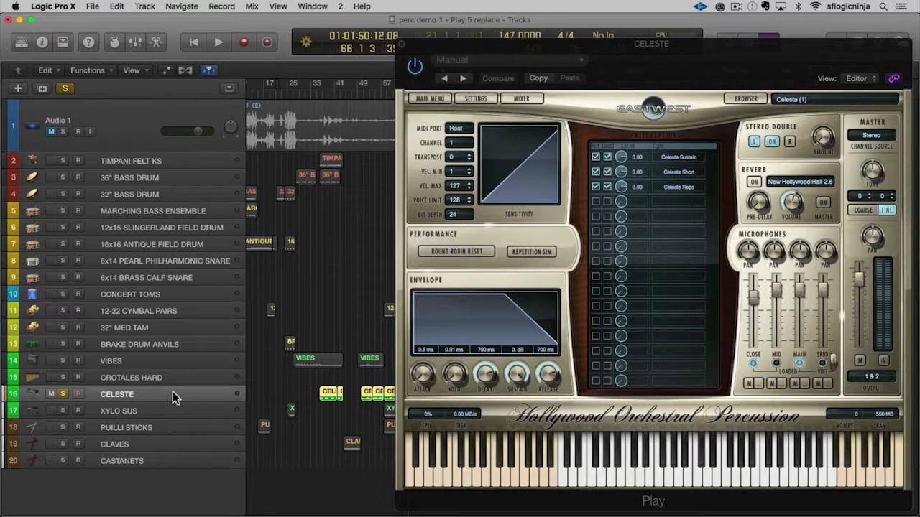
{"action": "key", "text": "space"}
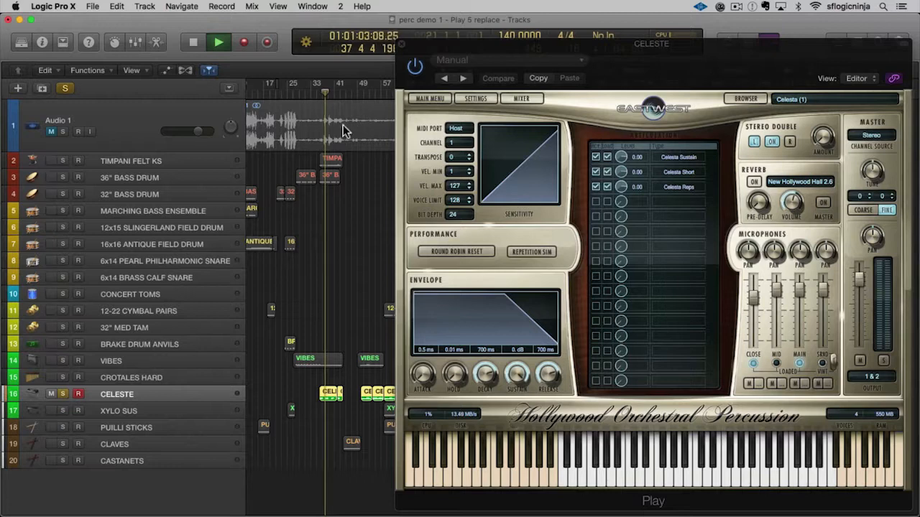
{"action": "key", "text": "space"}
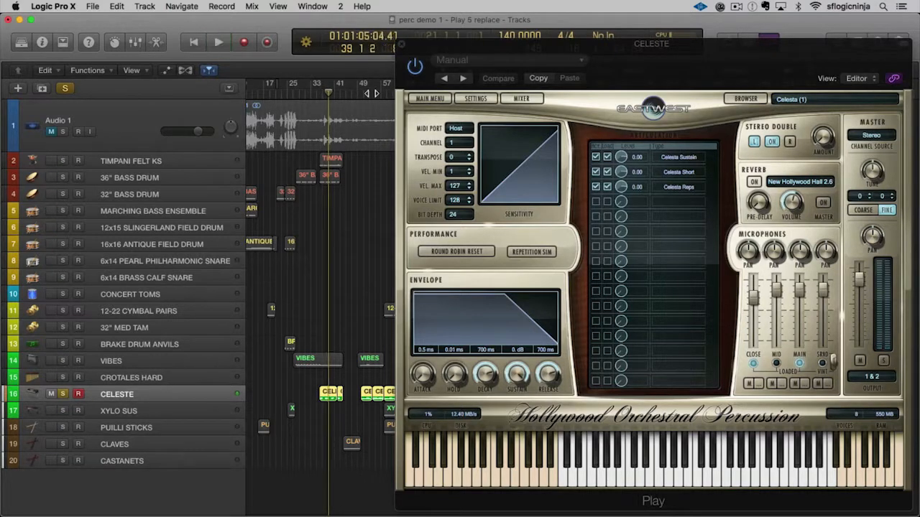
{"action": "left_click", "coordinate": [371, 94]}
{"action": "key", "text": "space"}
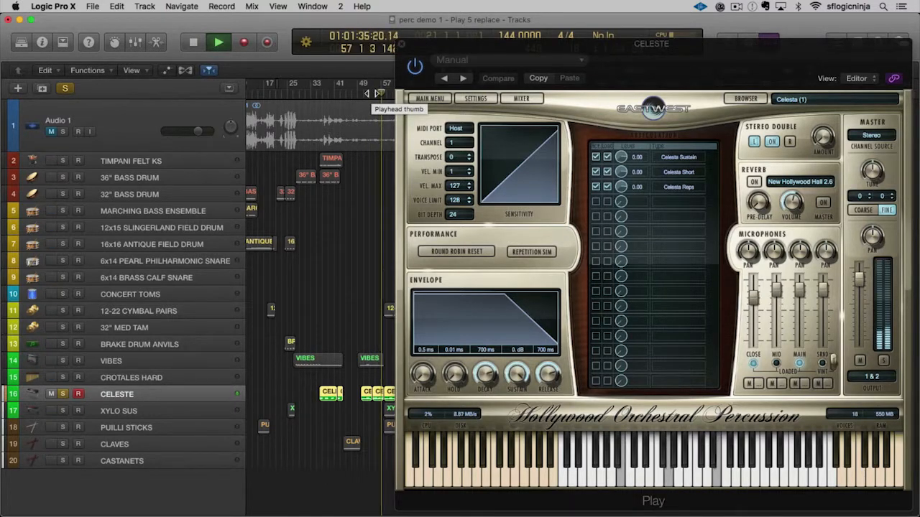
{"action": "key", "text": "space"}
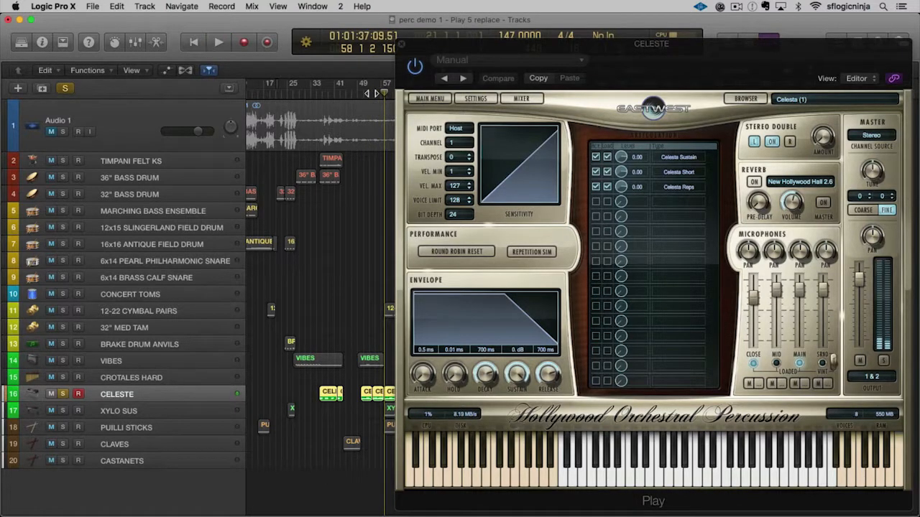
{"action": "left_click", "coordinate": [61, 393]}
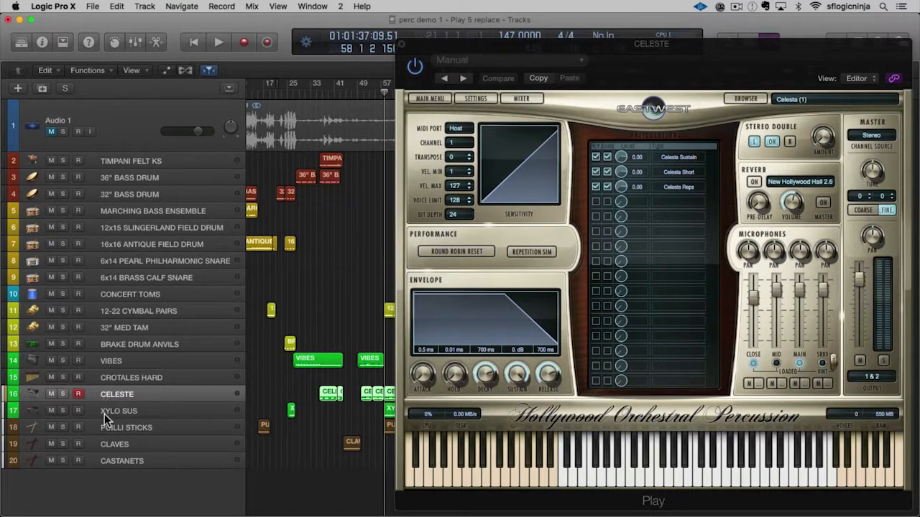
Audition the XYLO SUS track in solo from its first region, stop playback and unsolo the track.
{"action": "left_click", "coordinate": [104, 412]}
{"action": "left_click", "coordinate": [63, 410]}
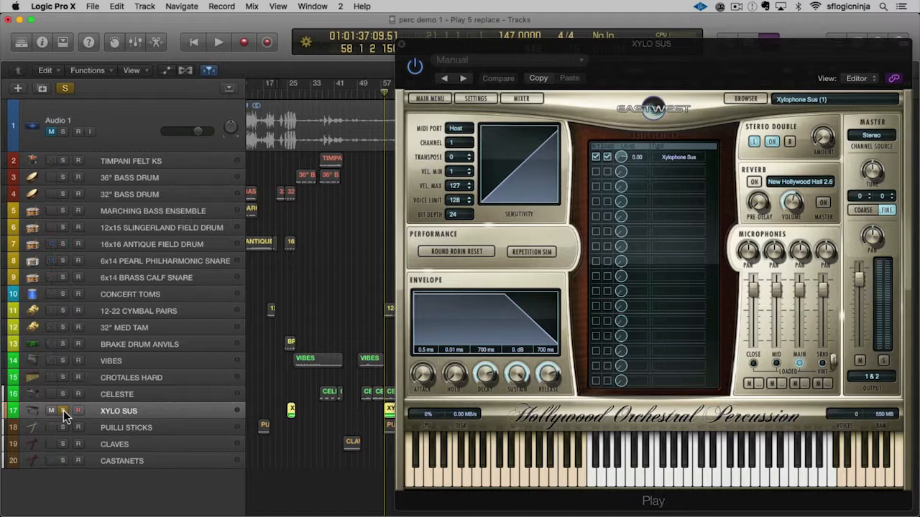
{"action": "key", "text": "space"}
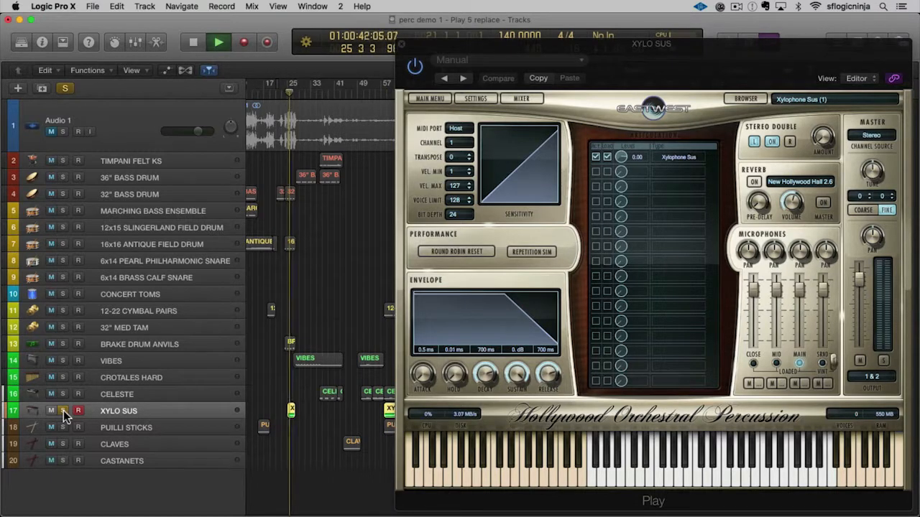
{"action": "key", "text": "super+Right"}
{"action": "key", "text": "super+Right"}
{"action": "key", "text": "space"}
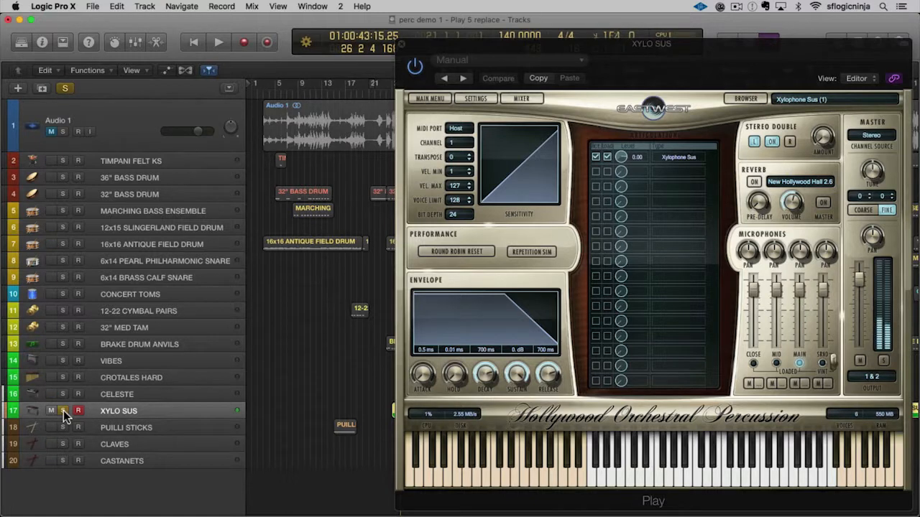
{"action": "left_click", "coordinate": [64, 410]}
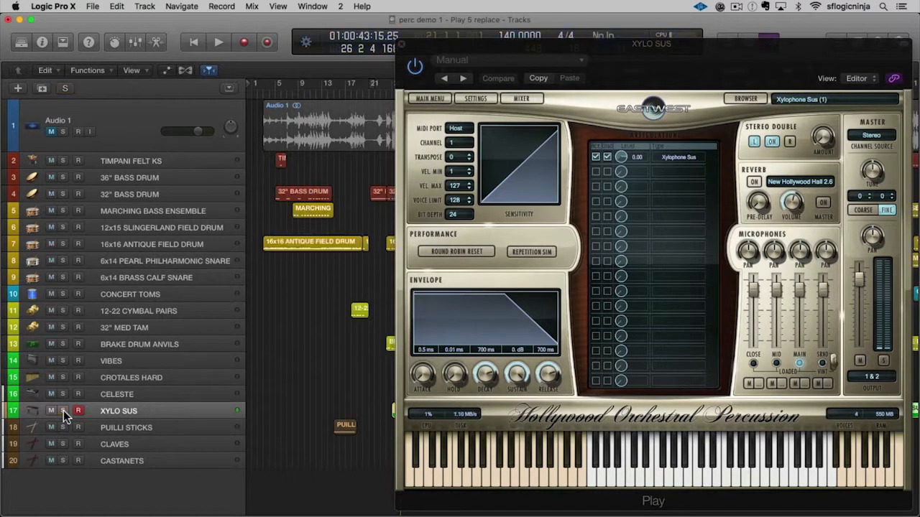
Audition the PUILLI STICKS track in solo from its first region, stop playback and unsolo the track.
{"action": "left_click", "coordinate": [105, 427]}
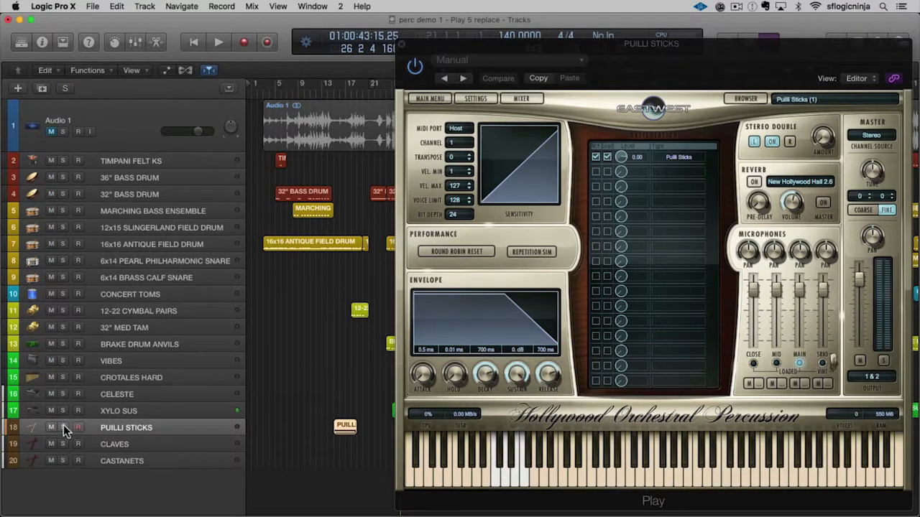
{"action": "left_click", "coordinate": [63, 427]}
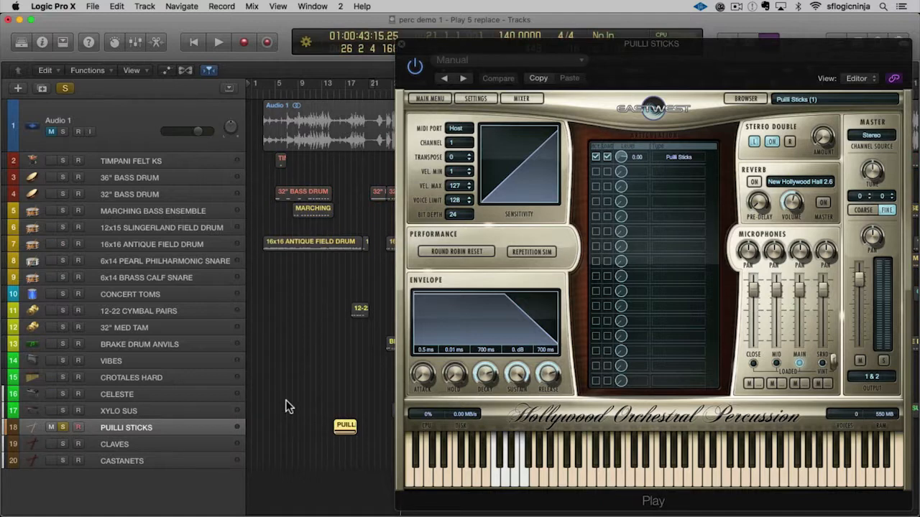
{"action": "key", "text": "space"}
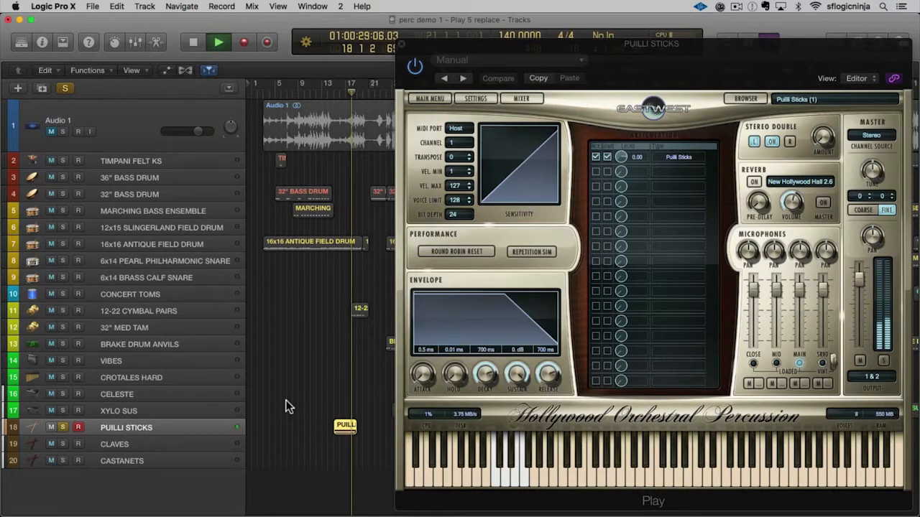
{"action": "key", "text": "space"}
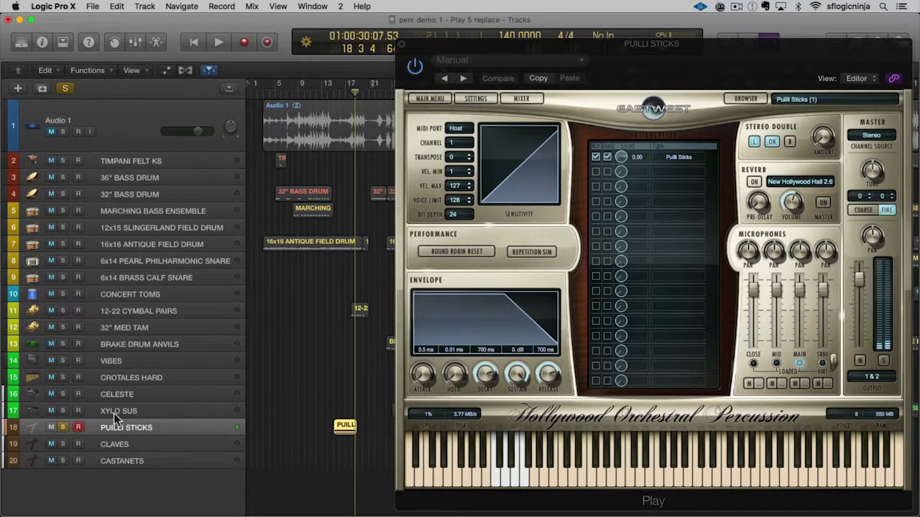
{"action": "left_click", "coordinate": [62, 428]}
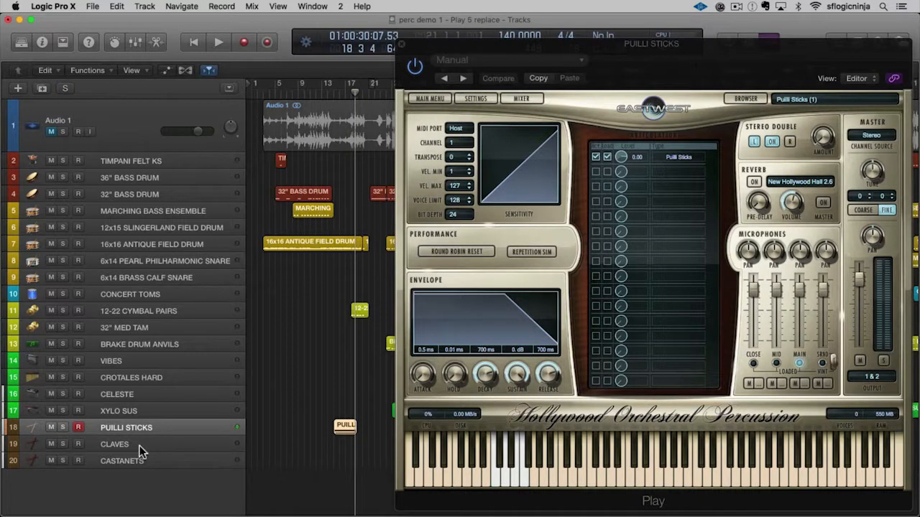
Audition the CLAVES track in solo from the start of its region, stop playback and unsolo the track.
{"action": "left_click", "coordinate": [140, 446]}
{"action": "left_click", "coordinate": [64, 444]}
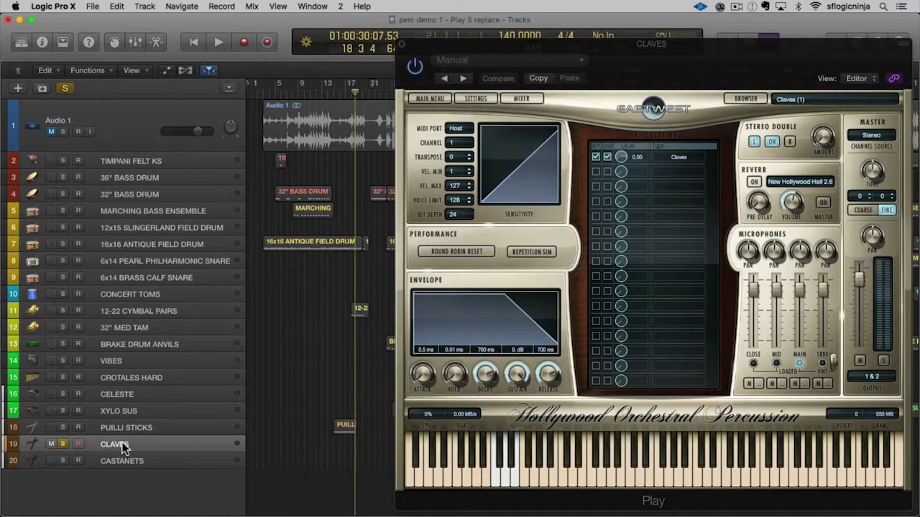
{"action": "key", "text": "space"}
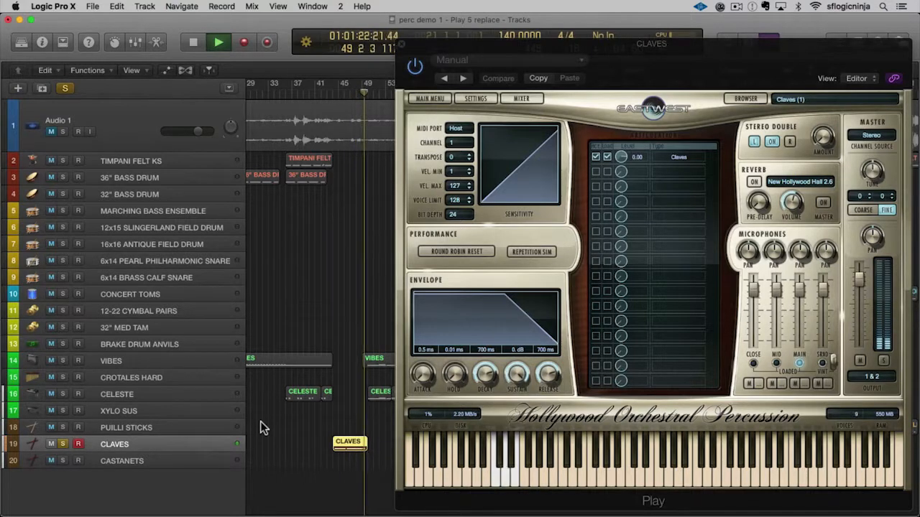
{"action": "key", "text": "space"}
{"action": "left_click", "coordinate": [63, 444]}
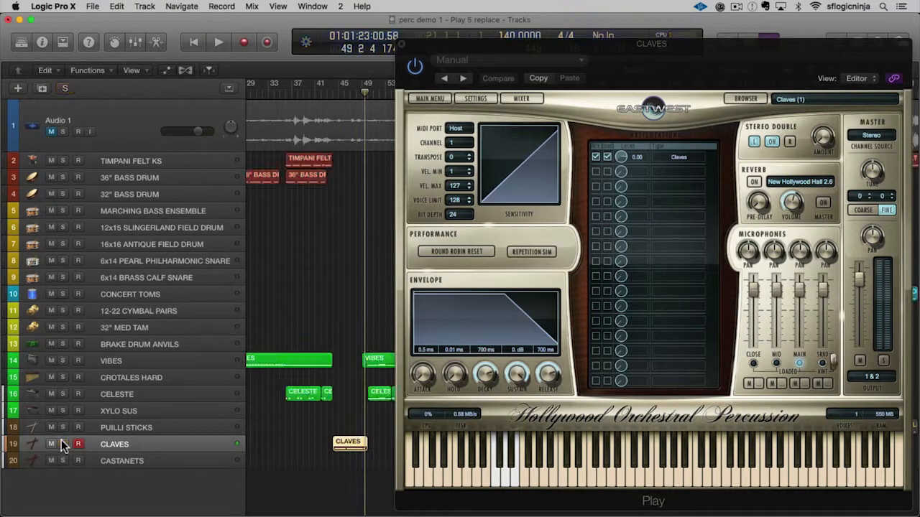
Audition the CASTANETS track in solo from the start of its region, stop playback and unsolo the track.
{"action": "left_click", "coordinate": [115, 457]}
{"action": "left_click", "coordinate": [63, 461]}
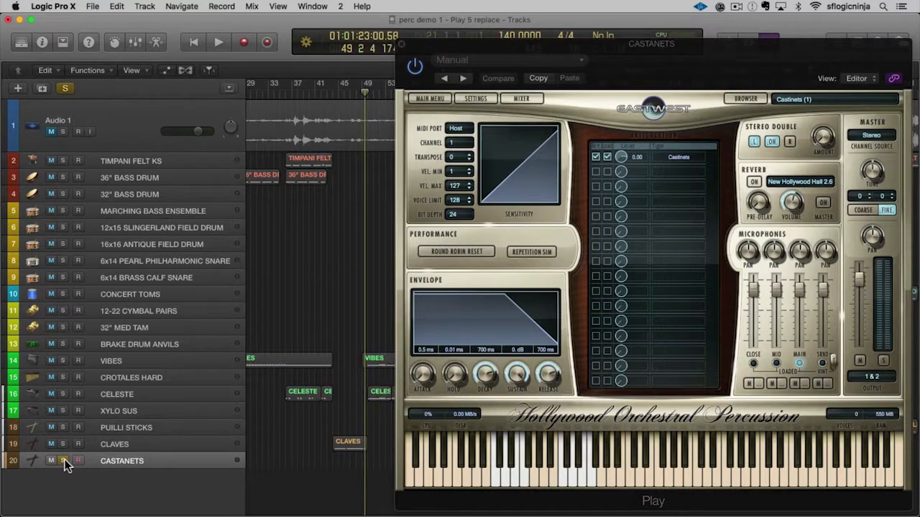
{"action": "key", "text": "space"}
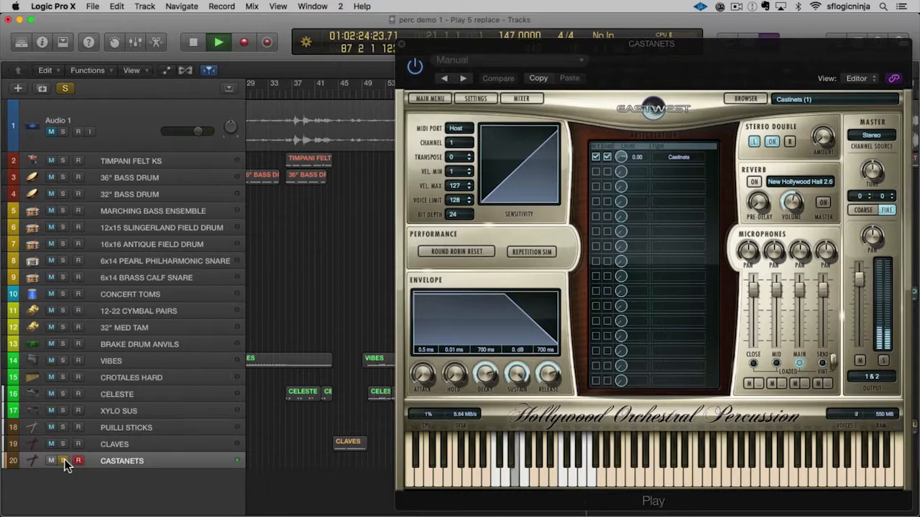
{"action": "key", "text": "space"}
{"action": "left_click", "coordinate": [63, 460]}
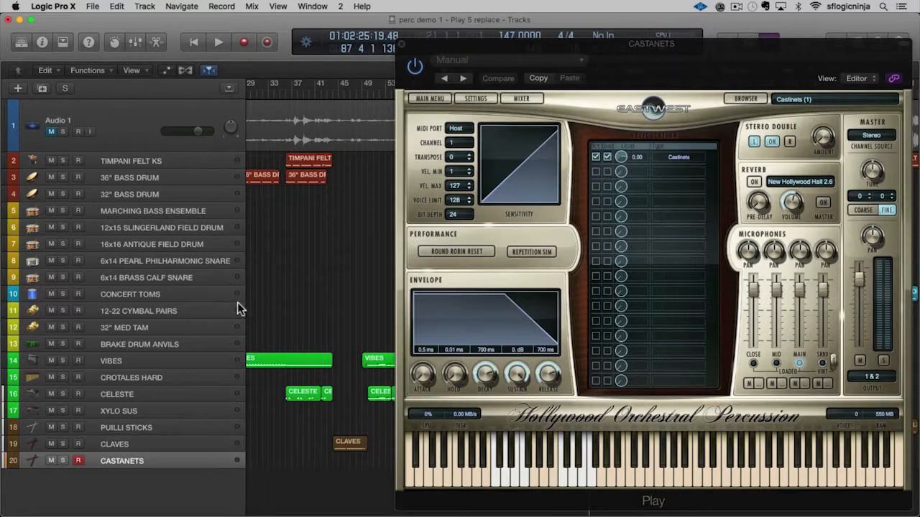
{"action": "key", "text": "z"}
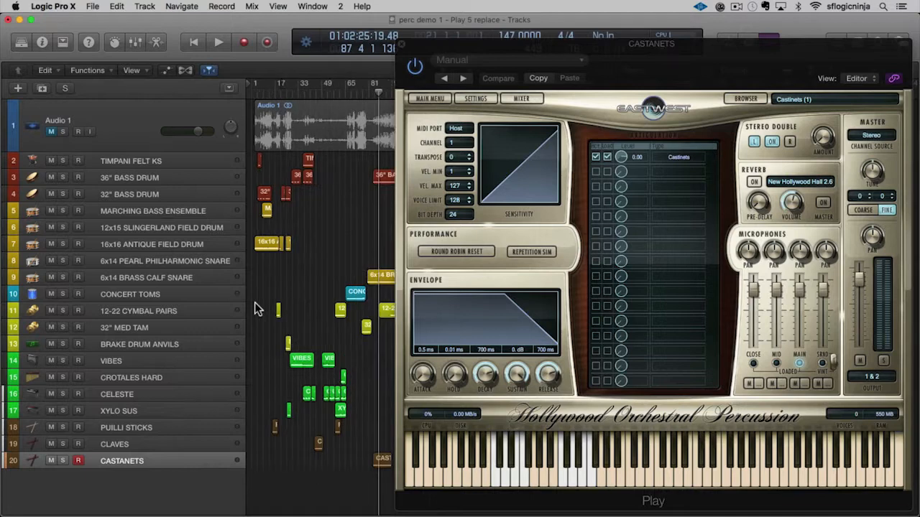